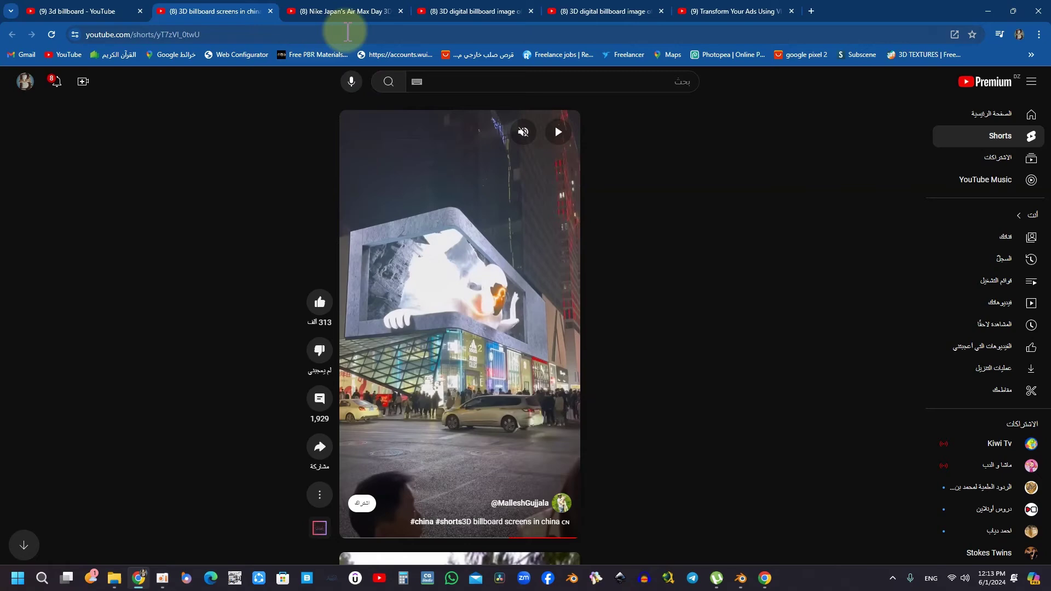
Switch to the Nike Japan Air Max Day billboard video and play it
left_click(346, 11)
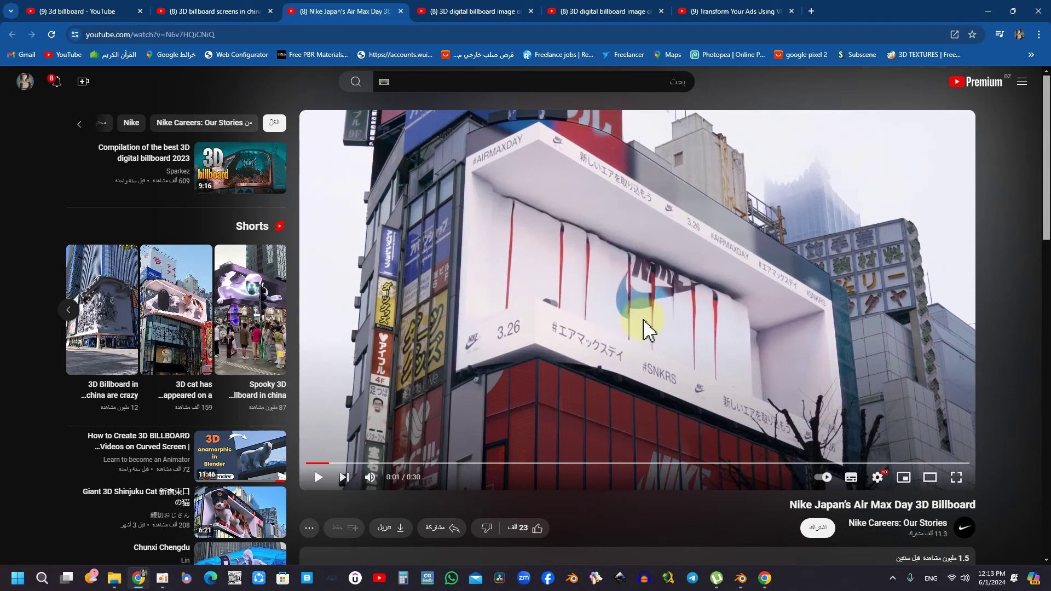
left_click(639, 246)
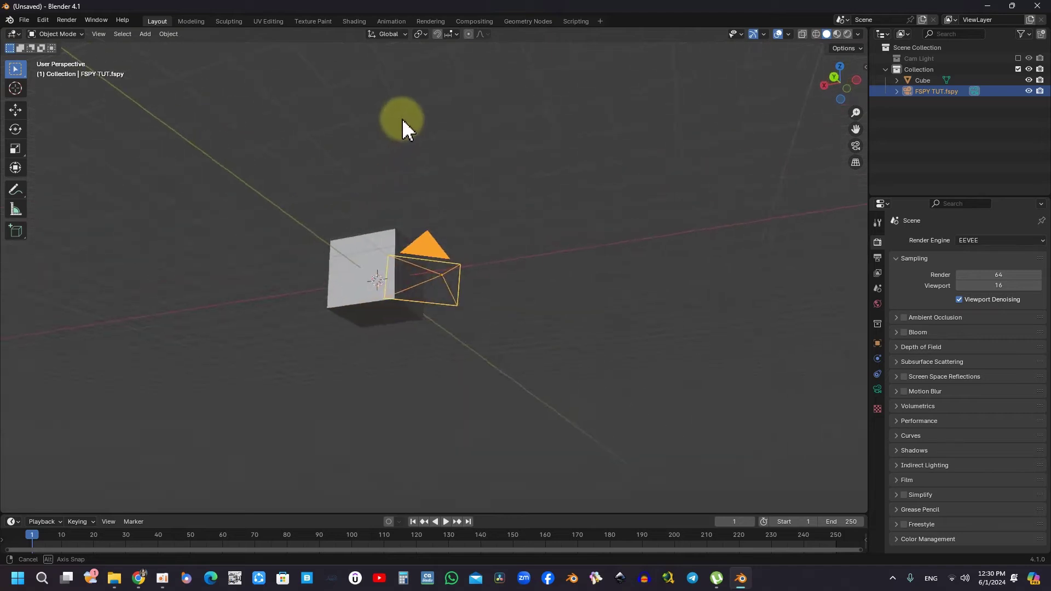
Select the cube and frame the view on it from the front
middle_click_drag(402, 119, 377, 146)
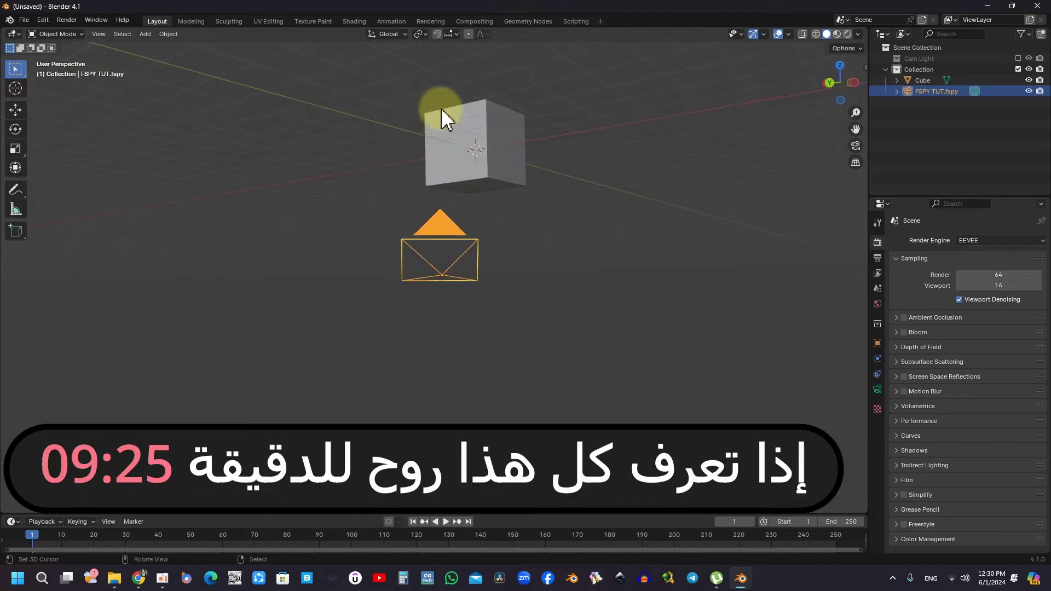
left_click(441, 109)
middle_click_drag(441, 110, 132, 187)
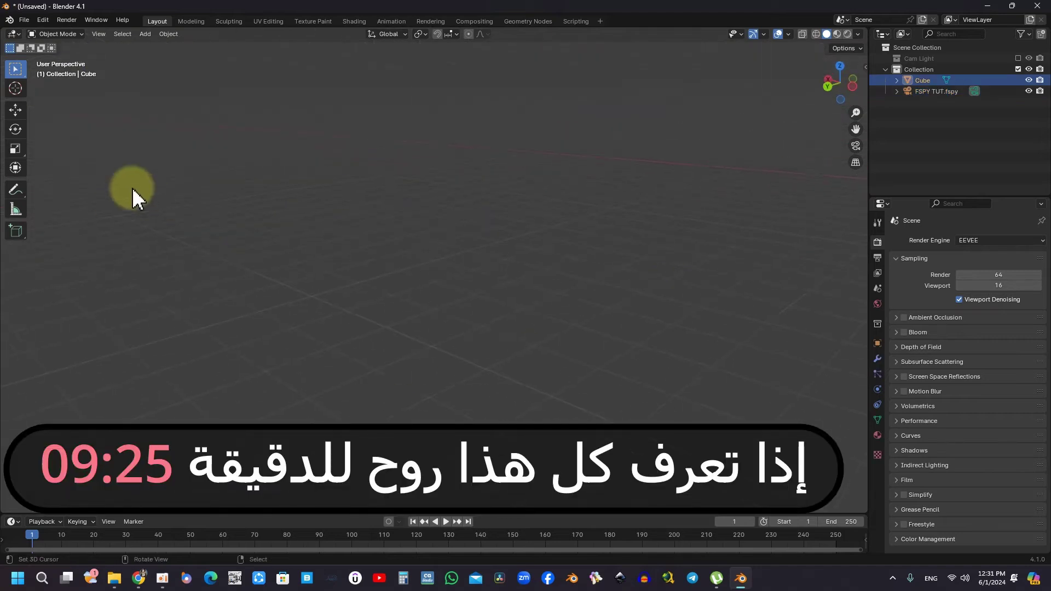
key("KP_Decimal")
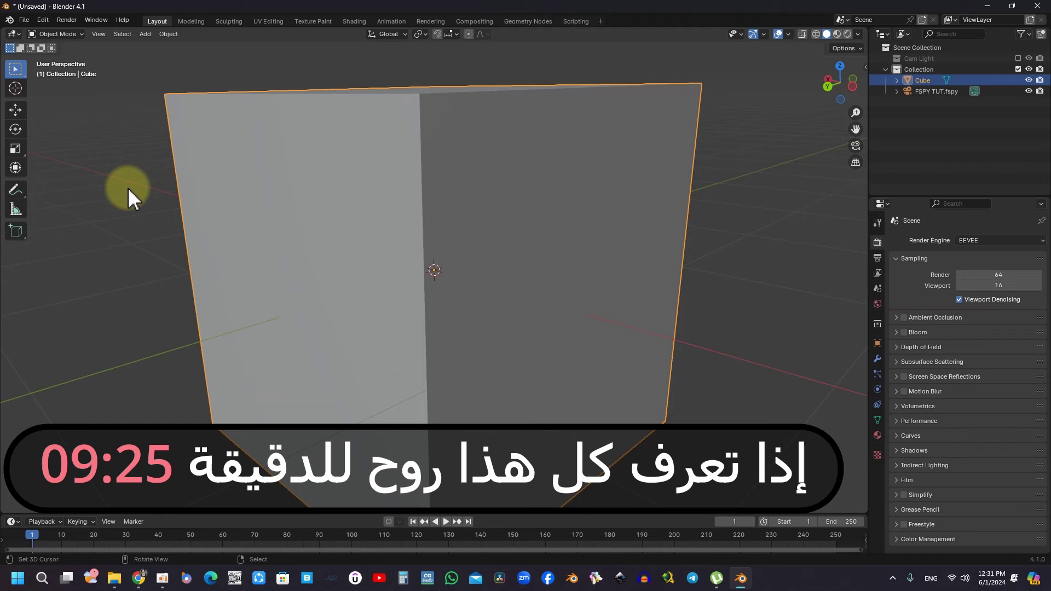
scroll(181, 185, "down", 3)
middle_click_drag(234, 183, 439, 195)
scroll(423, 124, "down", 2)
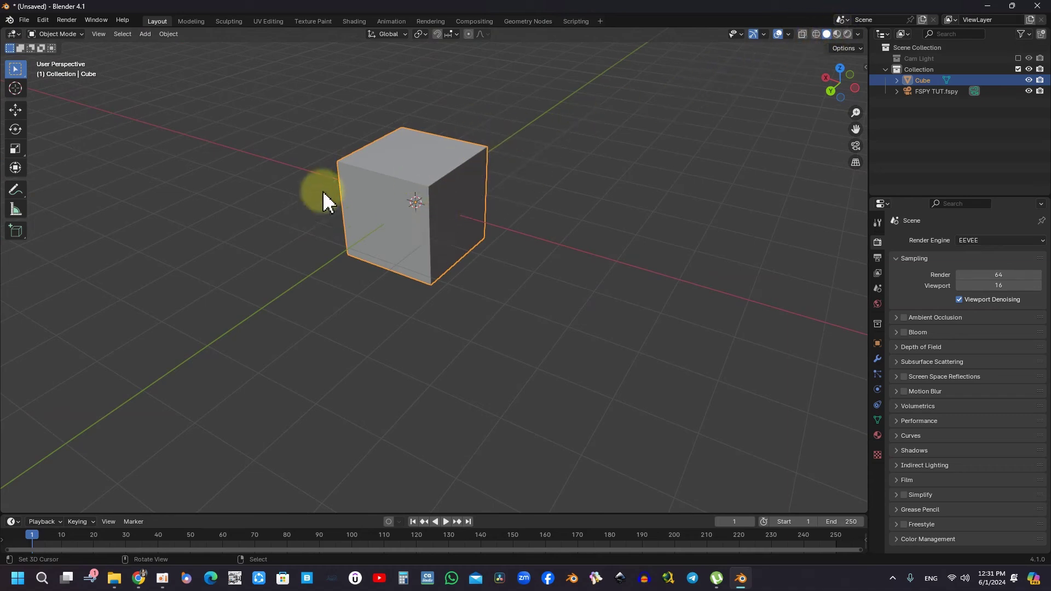
Try the wireframe, material preview and solid viewport shading modes on the cube
left_click(815, 33)
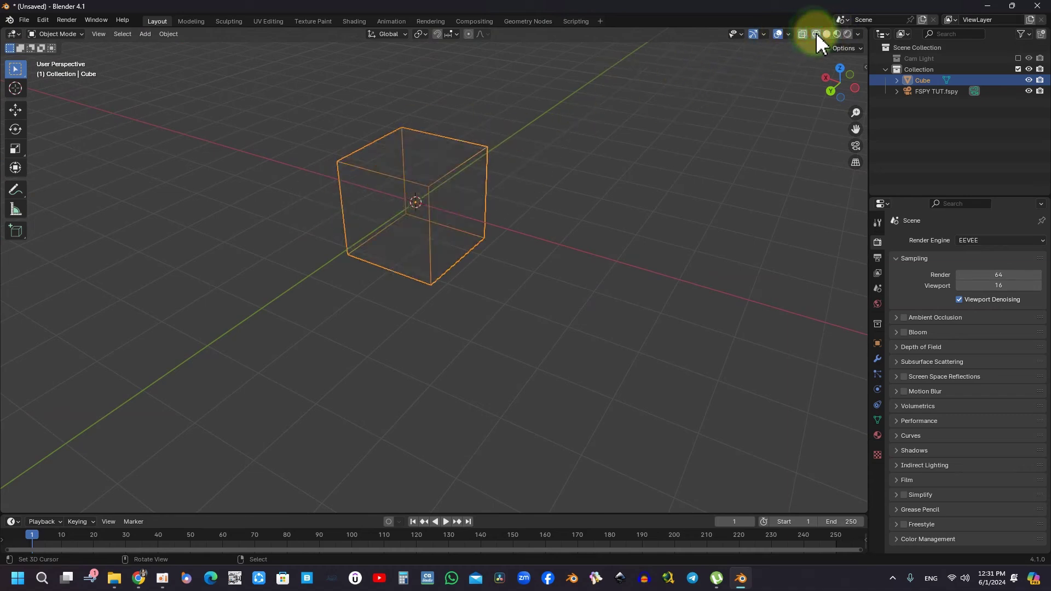
left_click(837, 34)
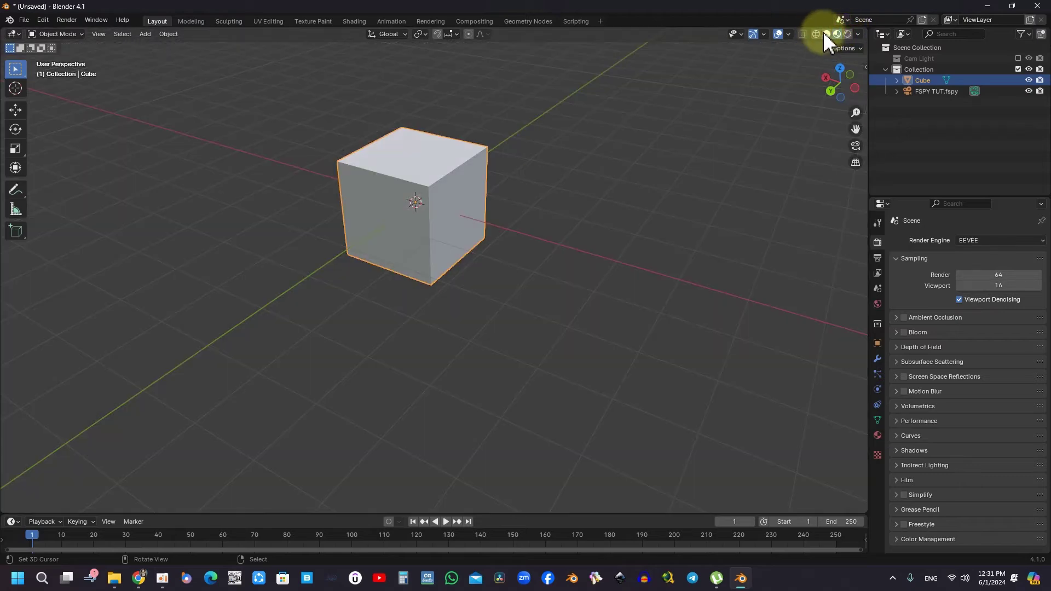
left_click(826, 34)
Show the box in wireframe, try a move, undo it, and return to Object Mode
left_click(816, 34)
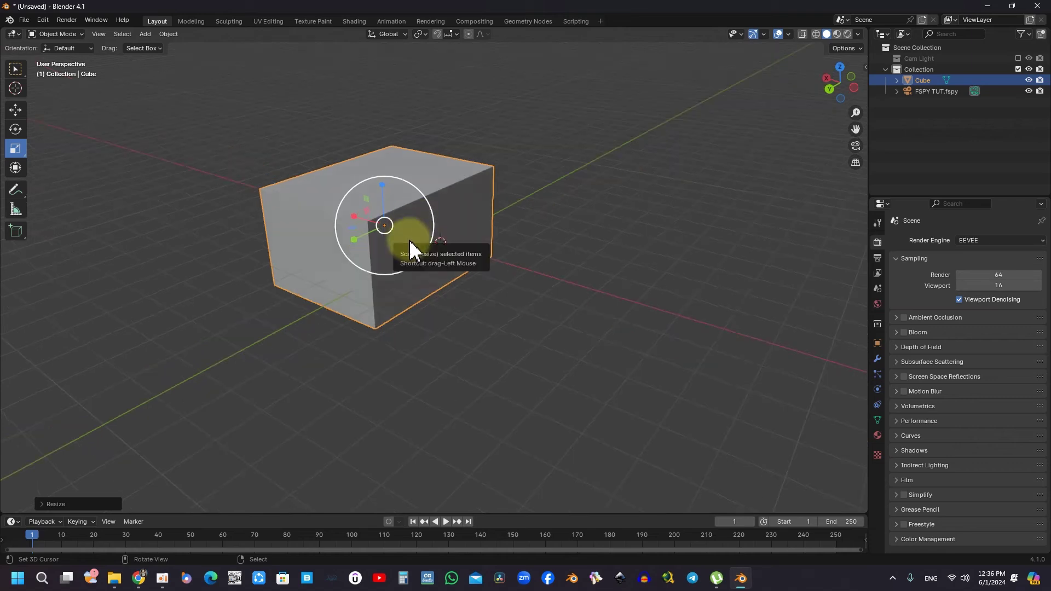
key("g")
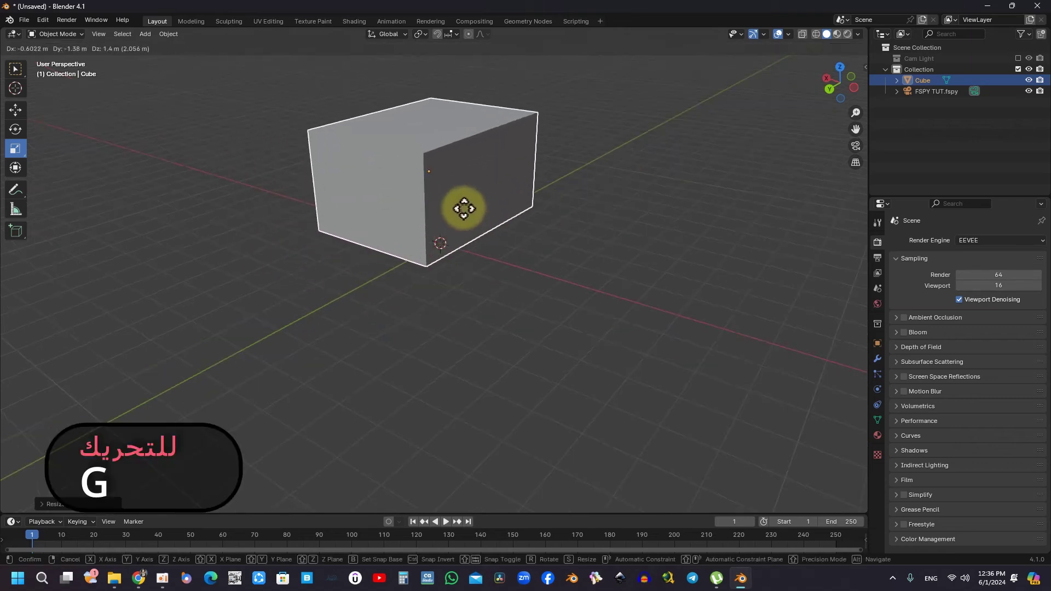
left_click(474, 193)
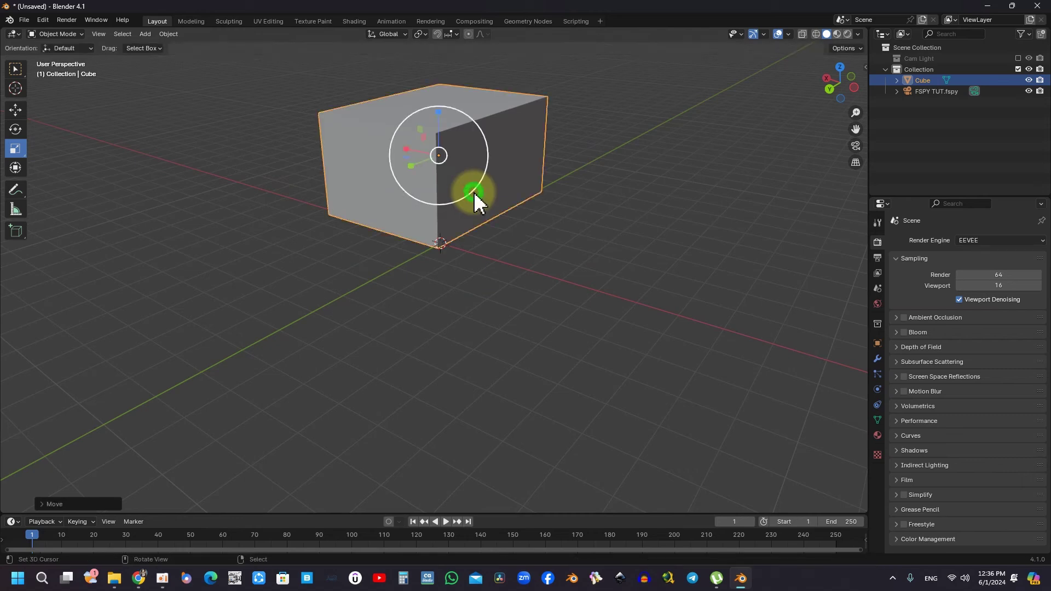
key("ctrl+z")
middle_click_drag(541, 185, 474, 269)
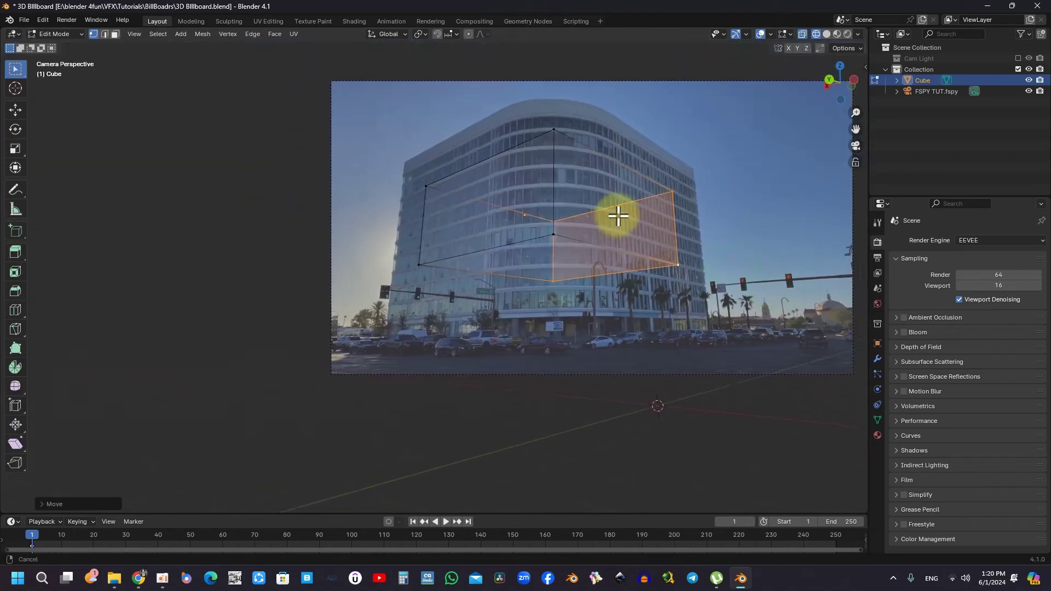
key("Tab")
Save the billboard file and select the box's top and middle front vertices in Edit Mode
scroll(597, 208, "up", 2)
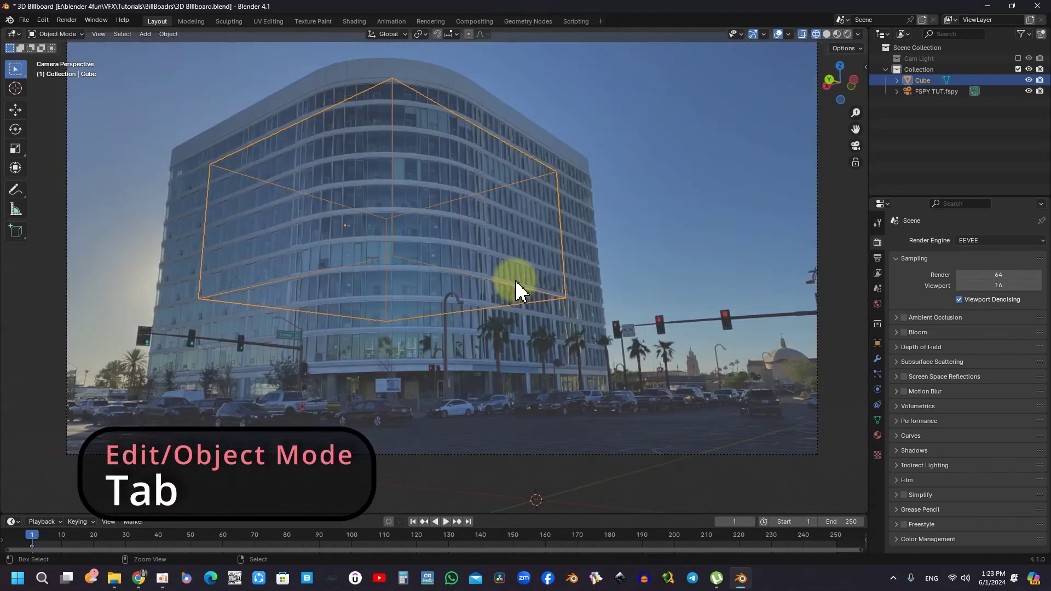
key("ctrl+s")
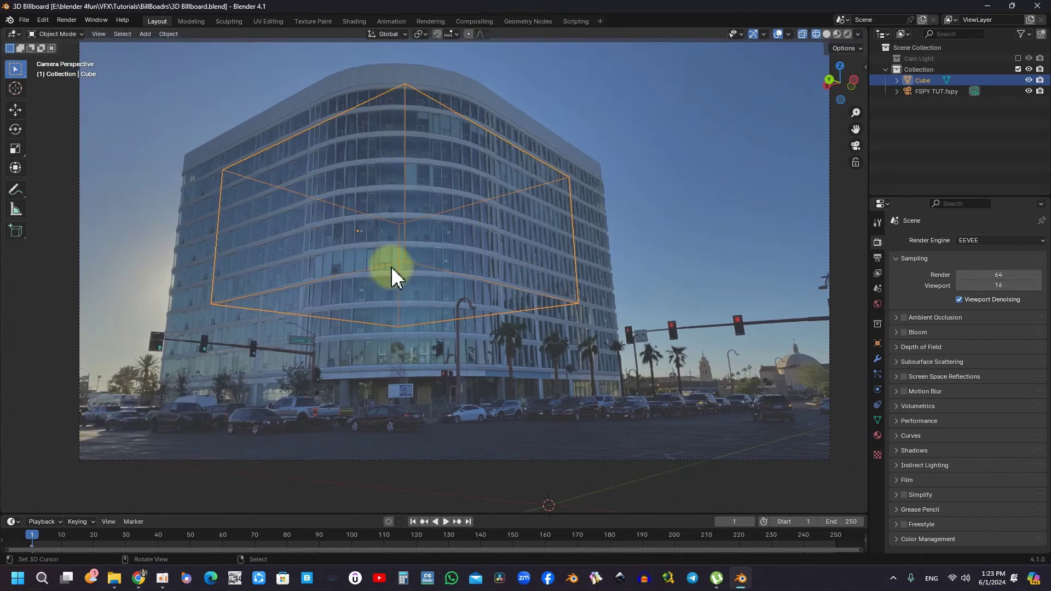
middle_click_drag(437, 159, 445, 154, "shift")
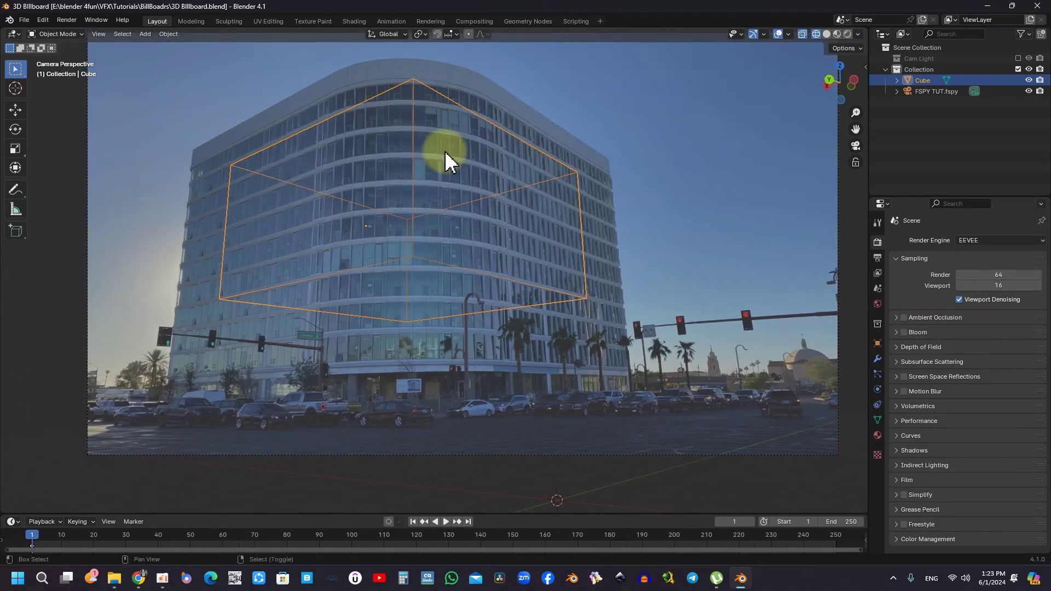
key("Tab")
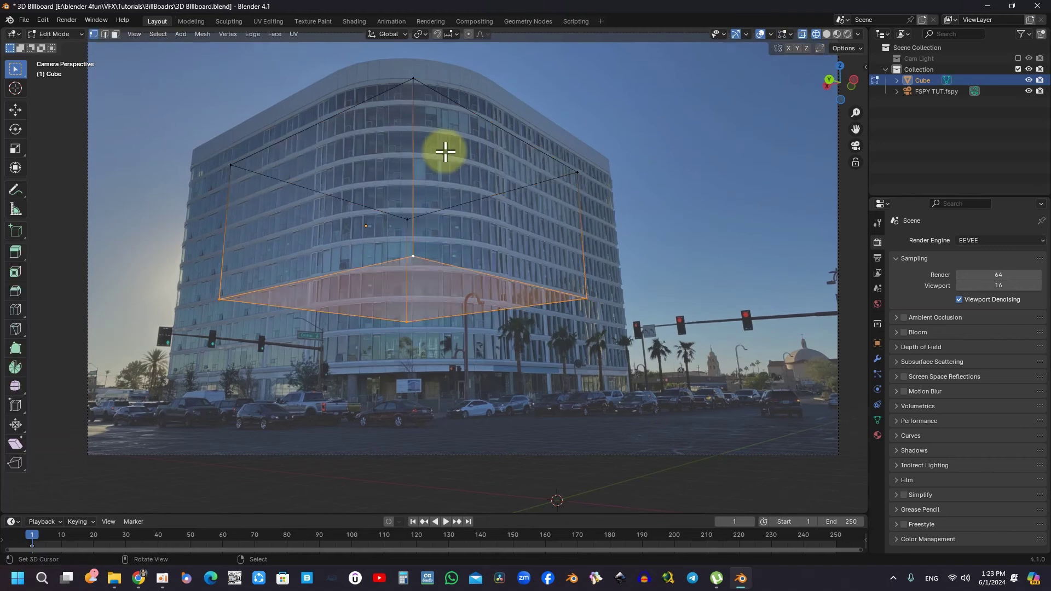
left_click(413, 79)
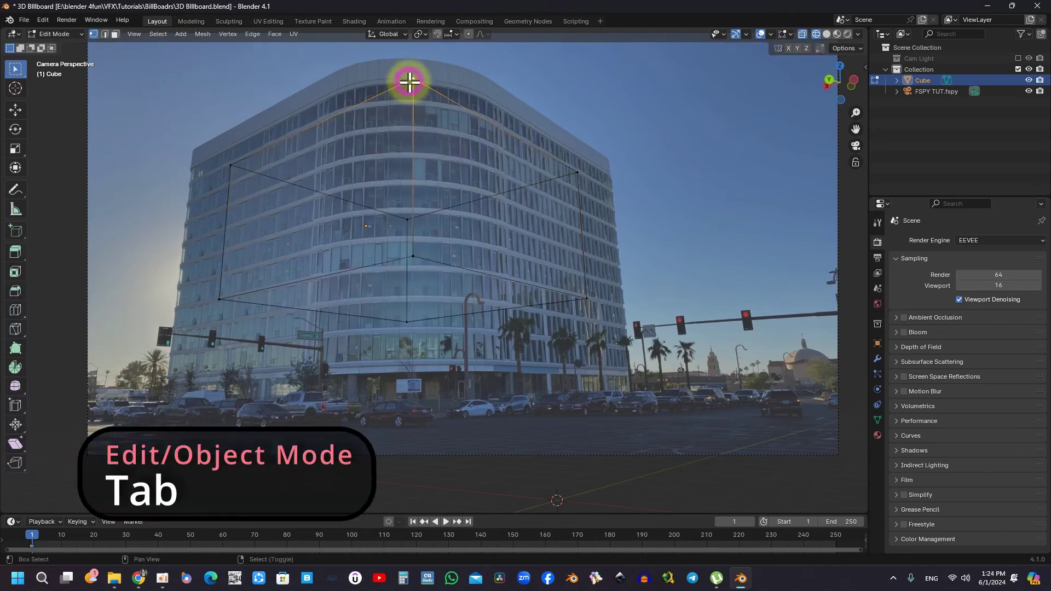
left_click(414, 257, "shift")
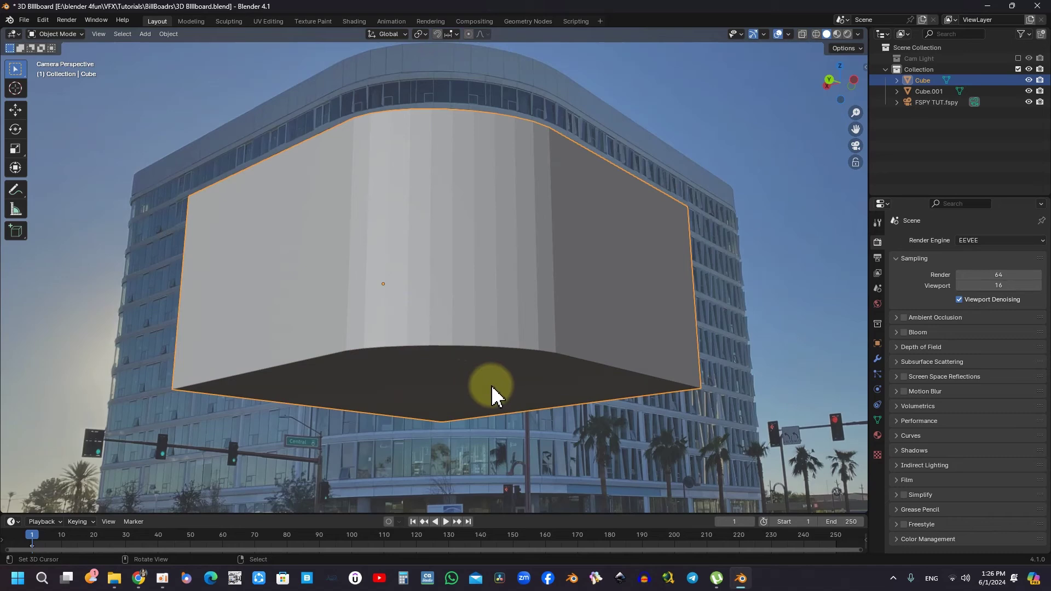
Select the curved billboard copy, Cube.001
left_click(503, 208)
scroll(509, 211, "down", 4)
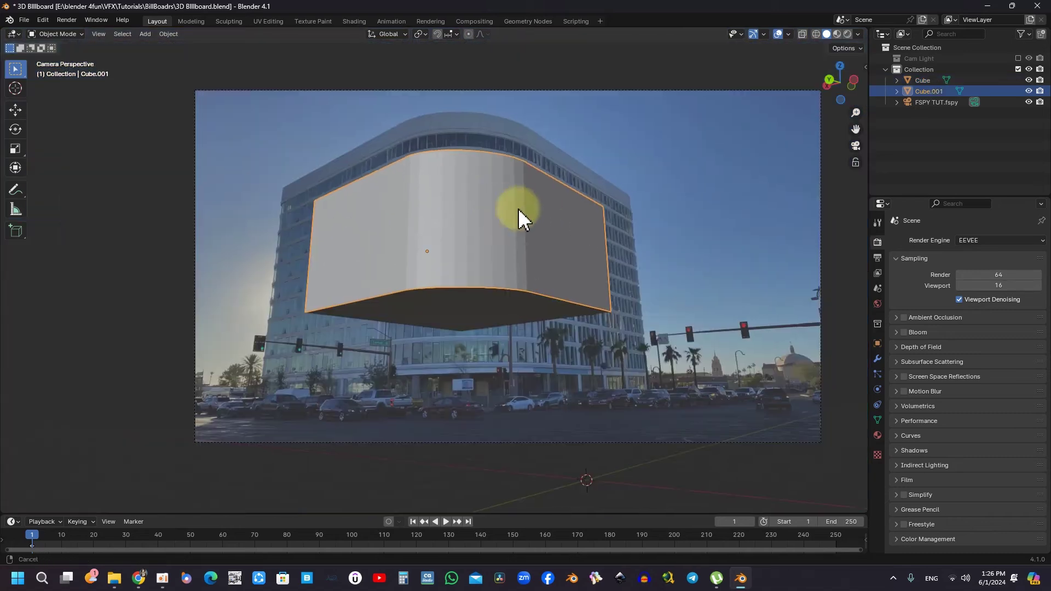
scroll(523, 219, "down", 2)
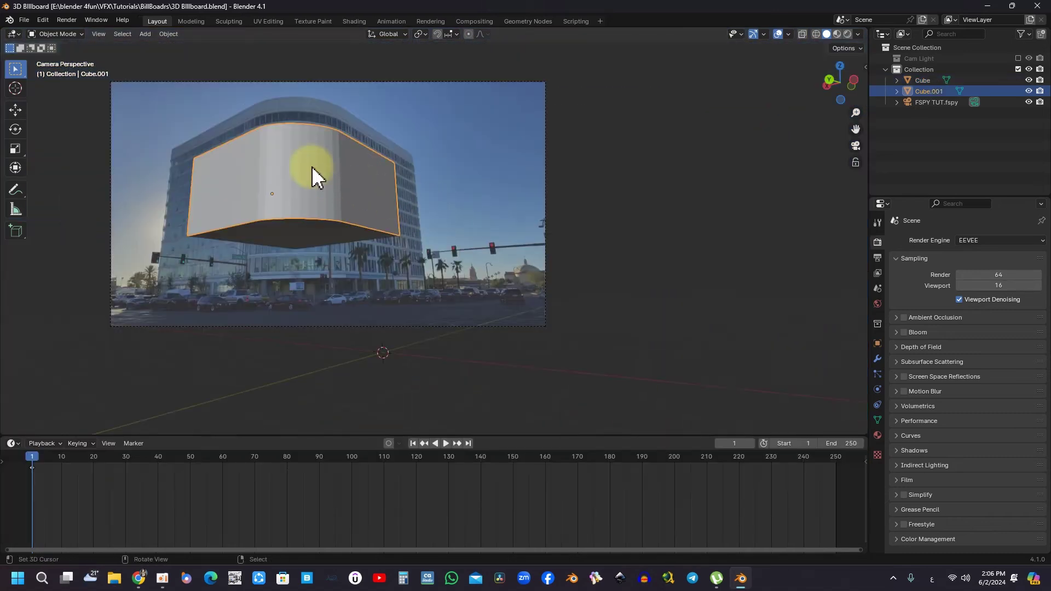
left_click(313, 170)
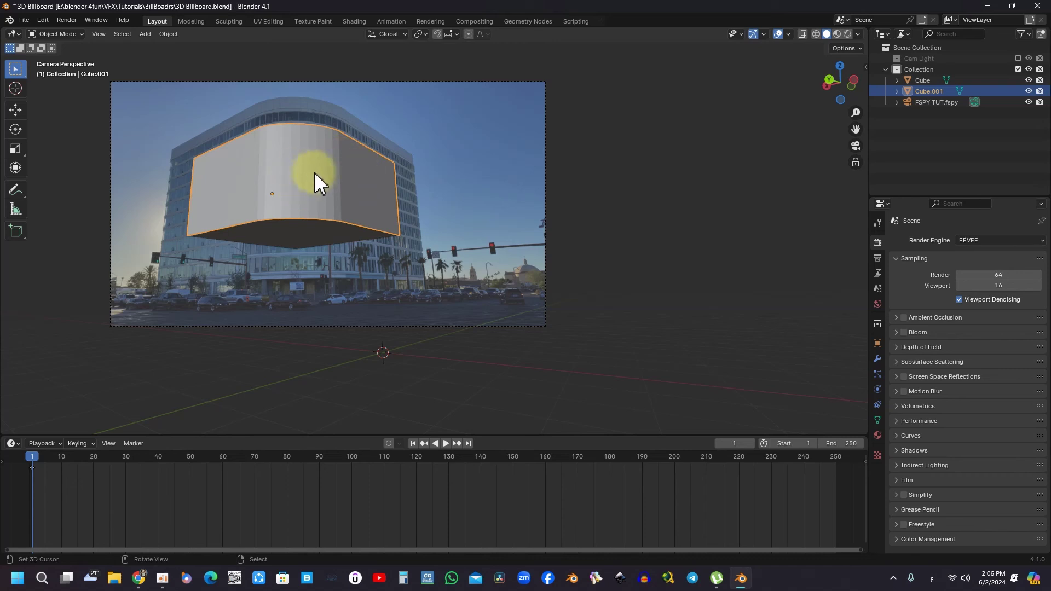
Show the collection choices for the billboard and switch the left view to orthographic
key("m")
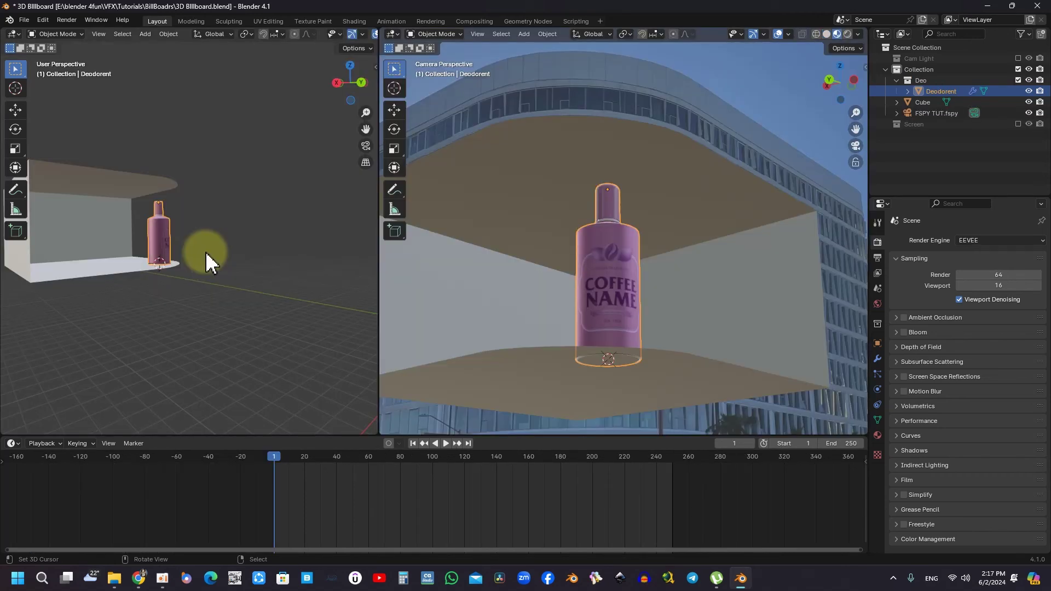
key("KP_5")
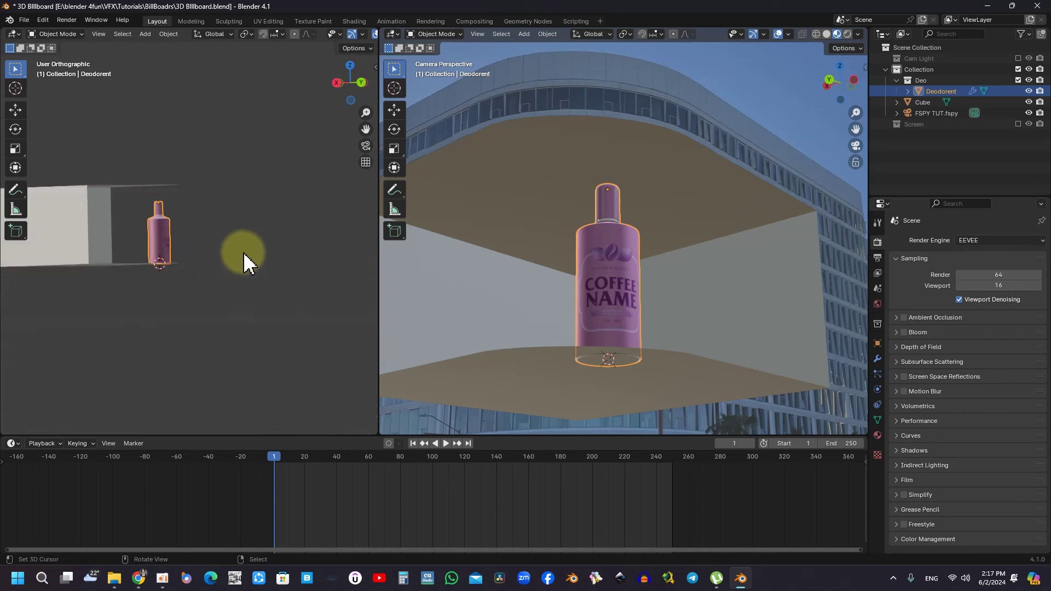
middle_click_drag(244, 252, 158, 260, "shift")
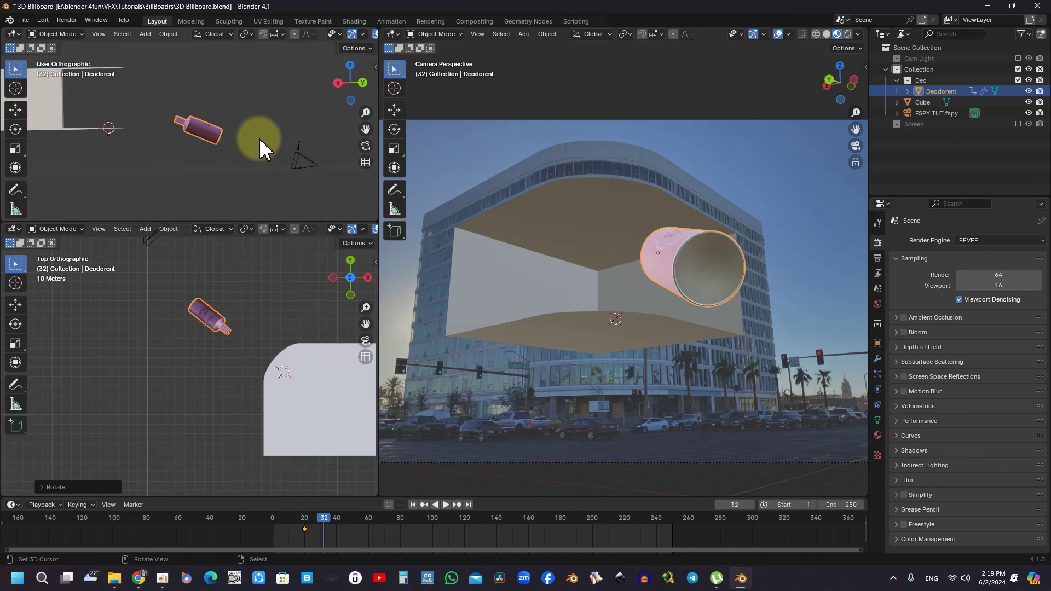
Raise the bottle along Z, save, and keyframe it at frame 32
key("g")
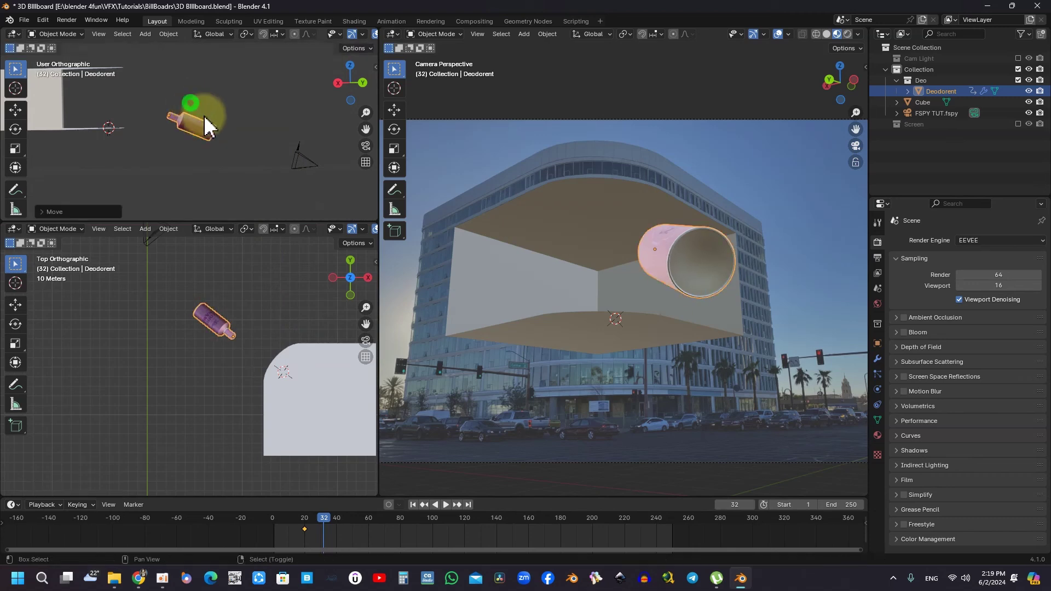
key("z")
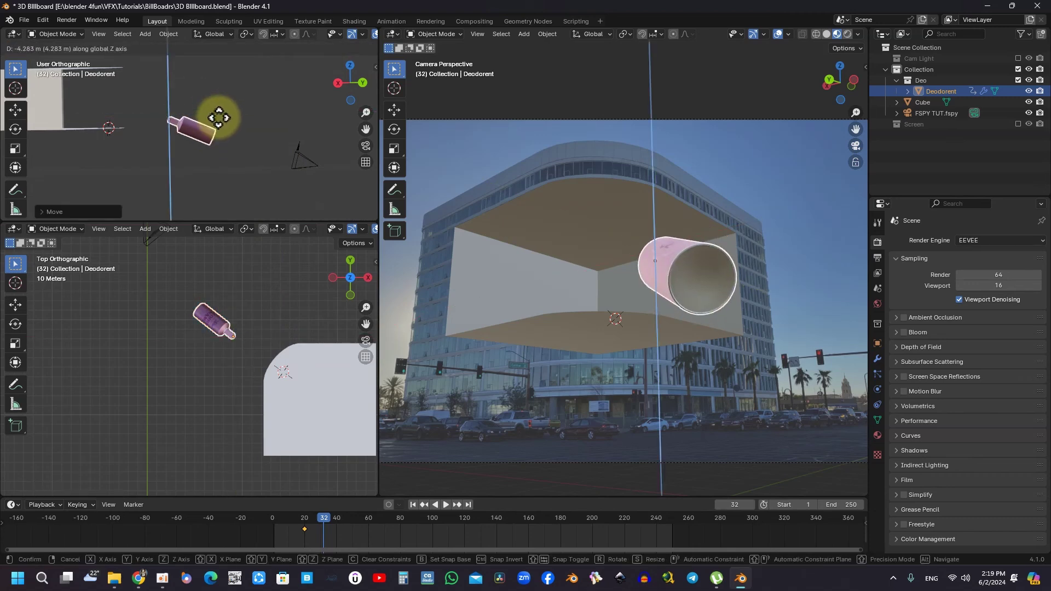
left_click(219, 118)
key("ctrl+s")
scroll(788, 284, "up", 5)
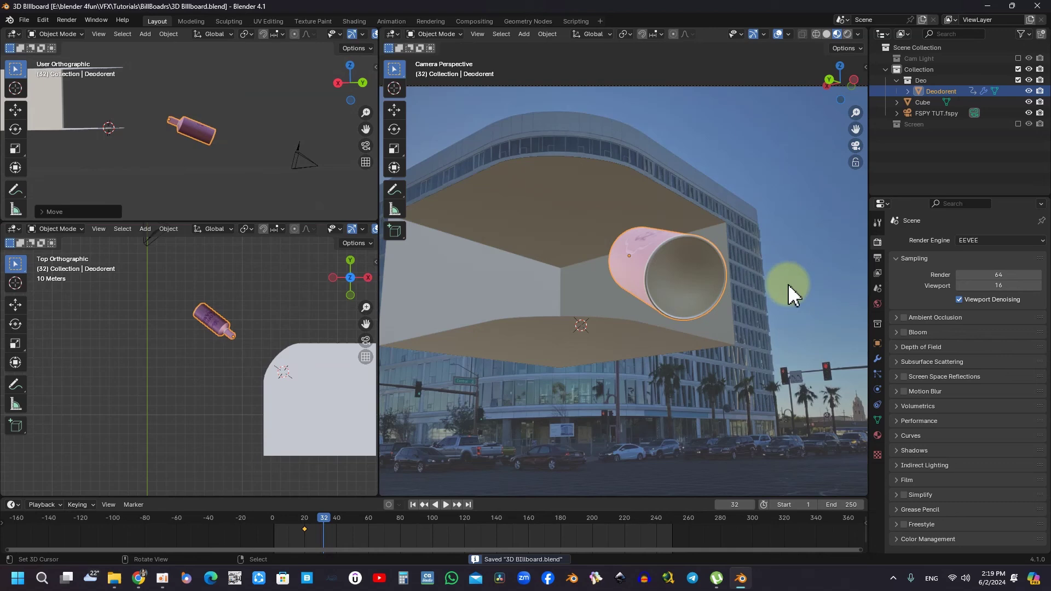
scroll(598, 312, "down", 5)
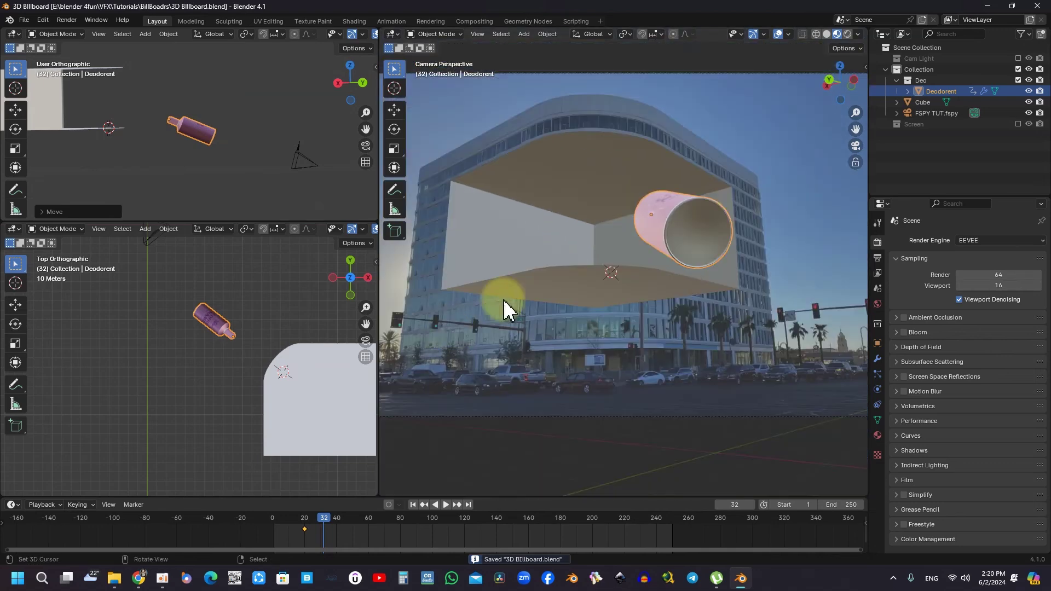
key("i")
Advance the timeline, rotate and reposition the bottle, save, and keyframe it at frame 199
left_click_drag(324, 526, 590, 527)
key("r")
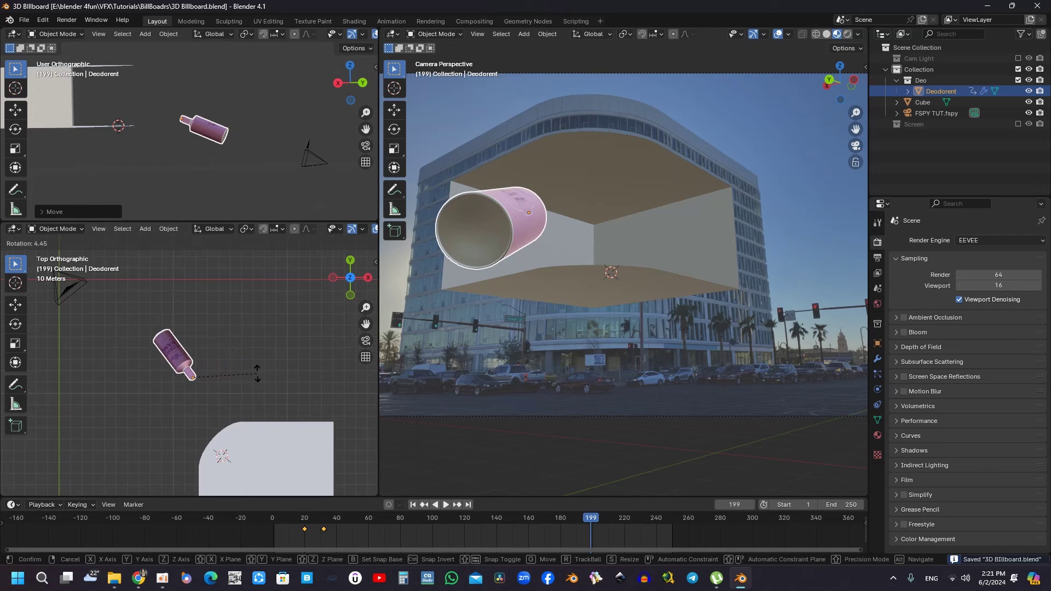
left_click(238, 377)
key("g")
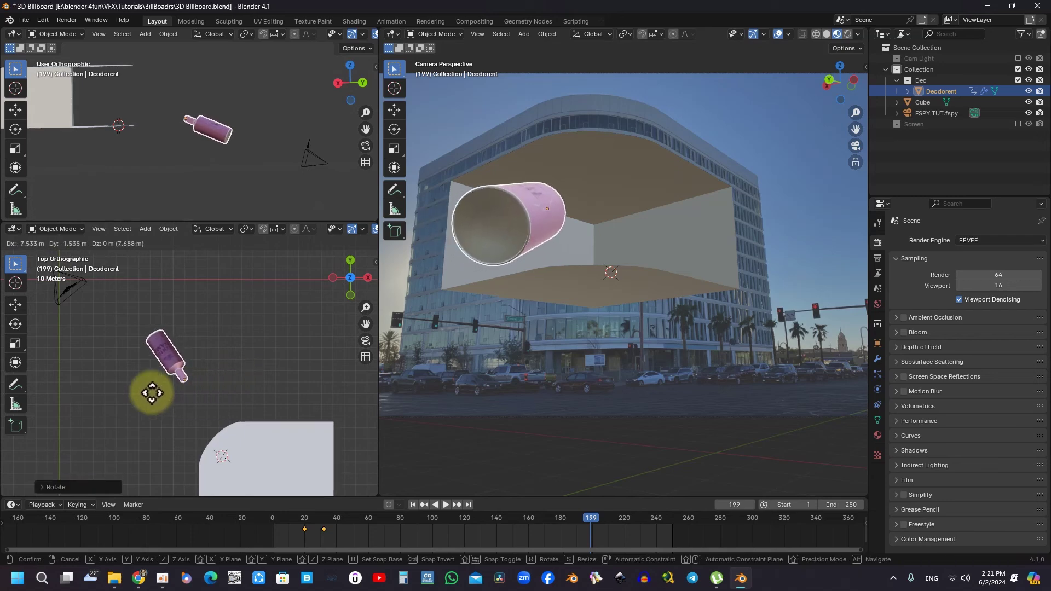
left_click(251, 357)
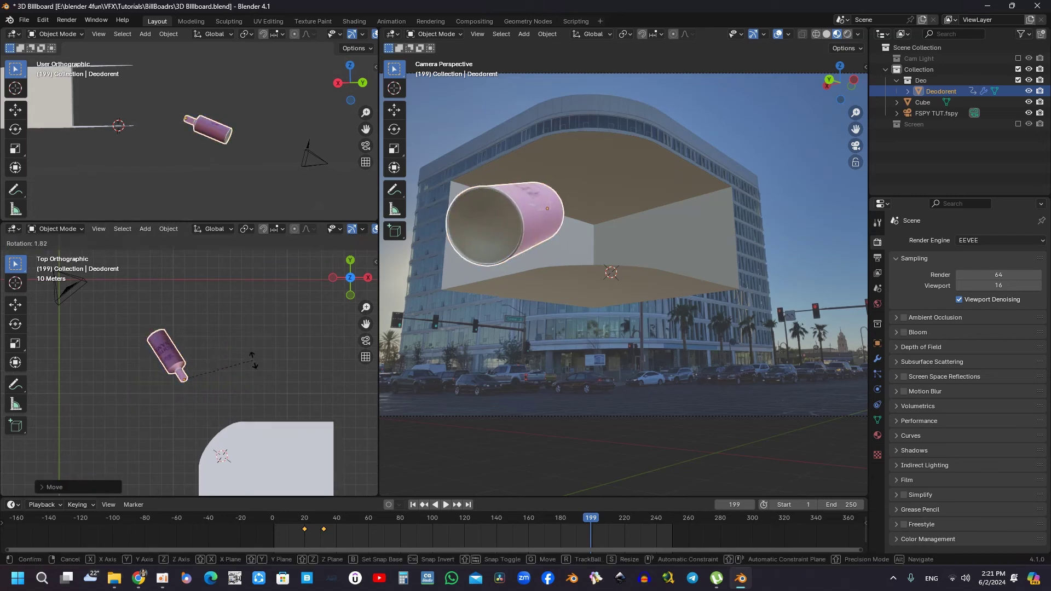
key("ctrl+s")
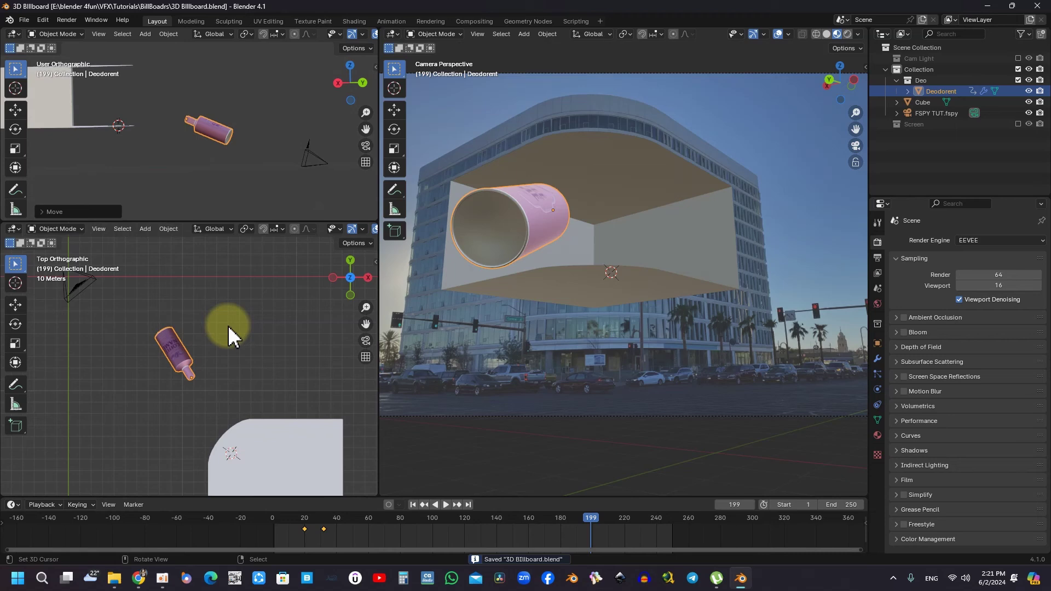
key("i")
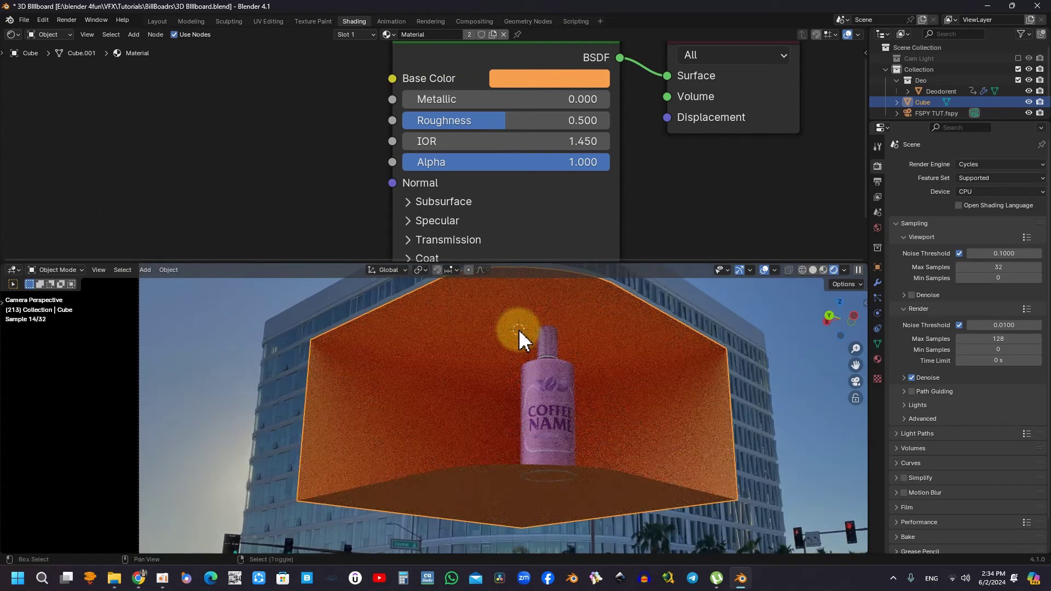
Add an Area light with Shift+A and scale it up over the bottle
key("shift+a")
mouse_move(496, 477)
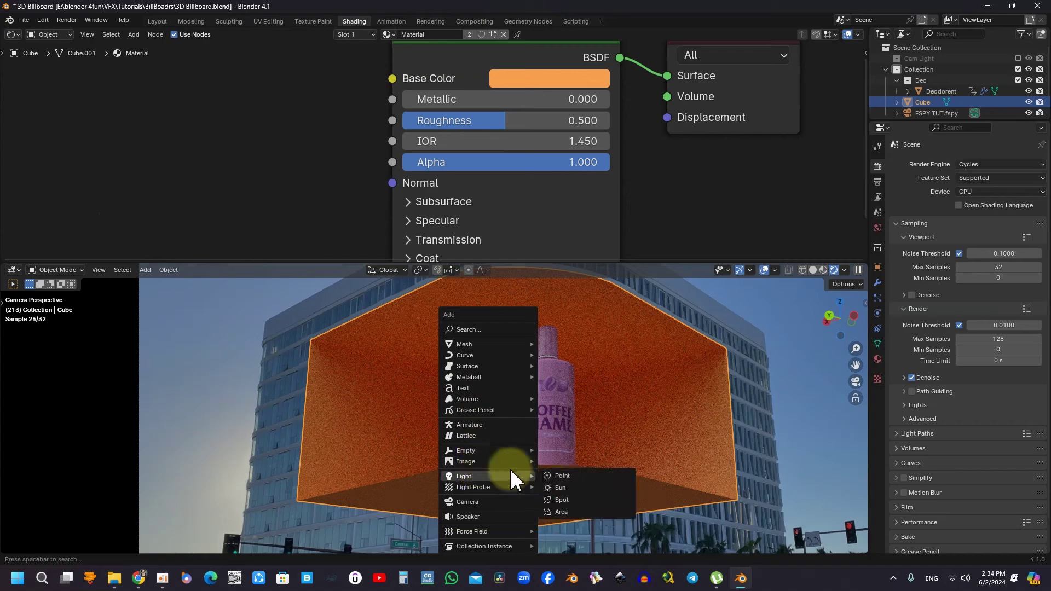
left_click(564, 508)
key("s")
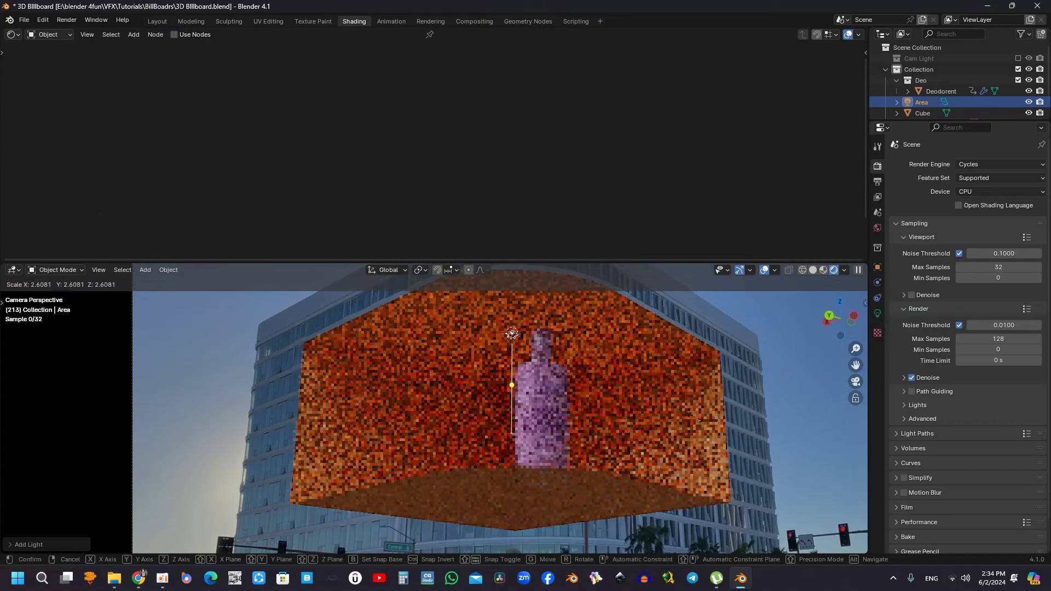
left_click(568, 488)
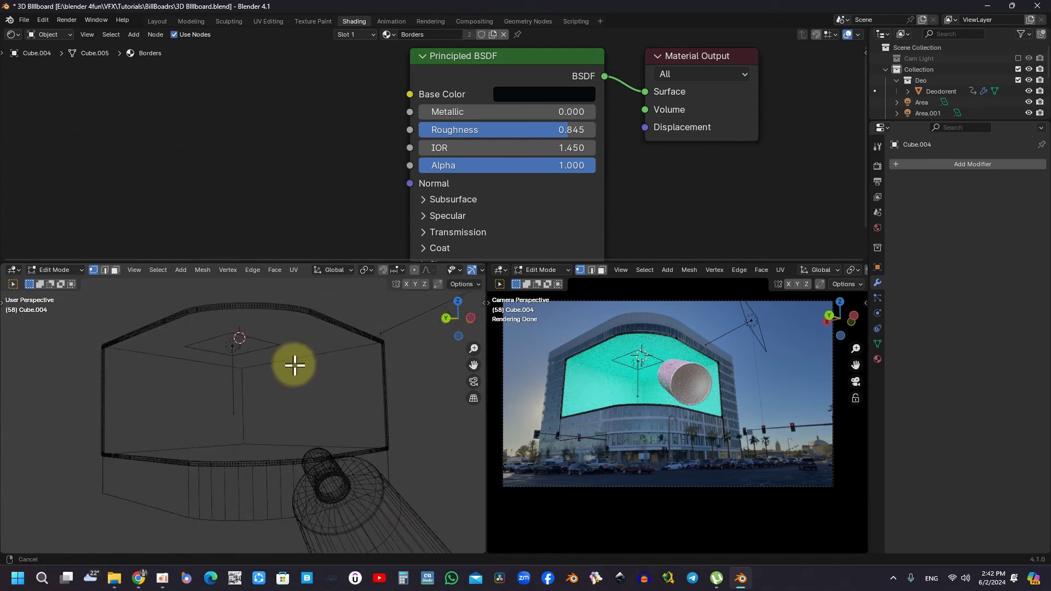
mouse_move(295, 365)
middle_mouse_down()
mouse_move(263, 369)
mouse_move(298, 375)
middle_mouse_up()
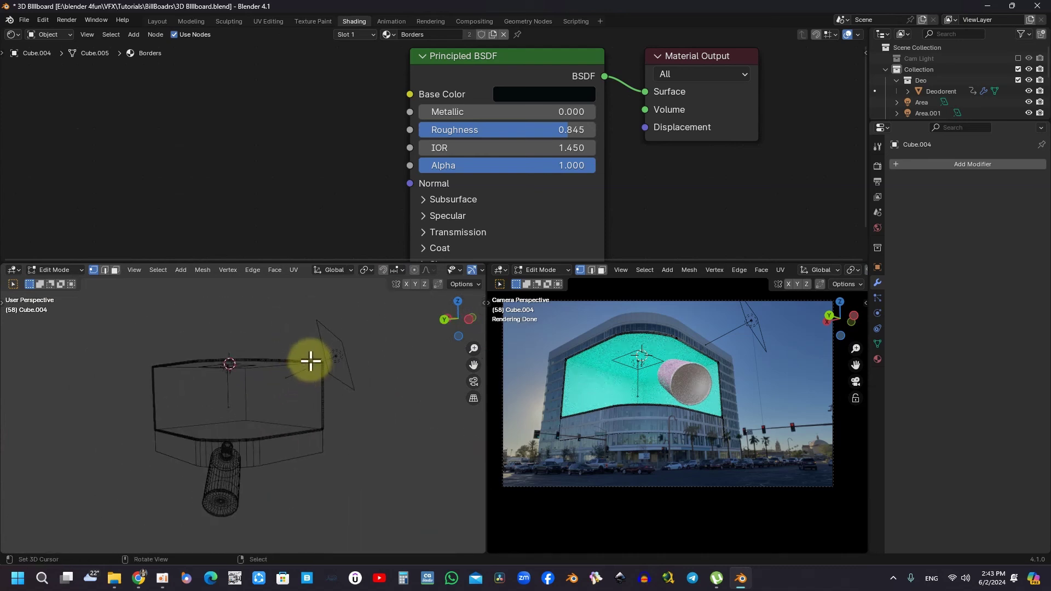
Select the border mesh's top rim edges and extrude them upward
key("a")
key("alt+a")
scroll(320, 359, "up", 3)
scroll(319, 359, "up", 3)
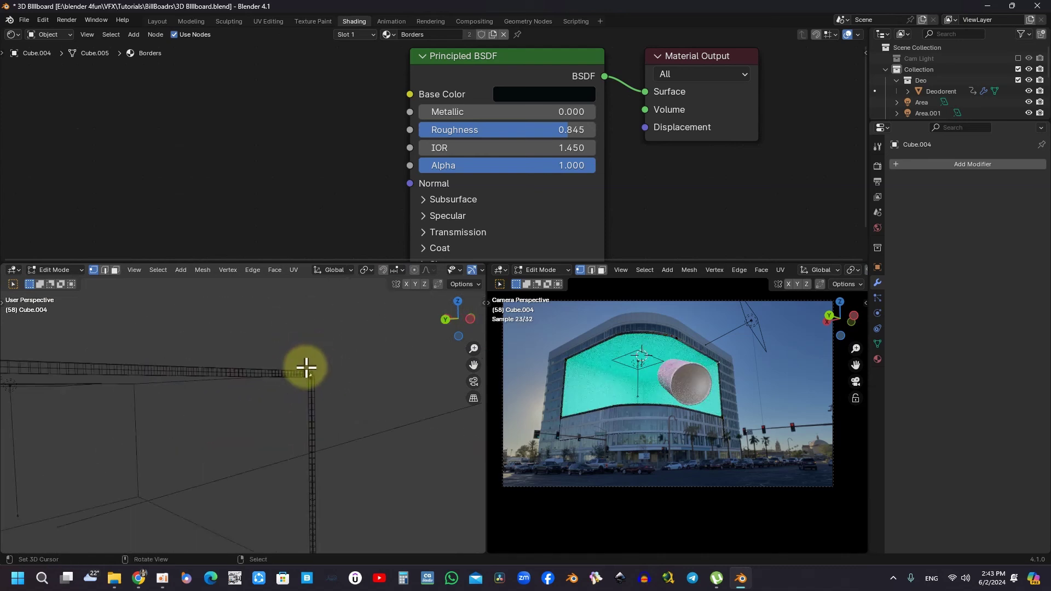
middle_click_drag(305, 369, 284, 352)
left_click(285, 350, "ctrl")
scroll(285, 350, "down", 4)
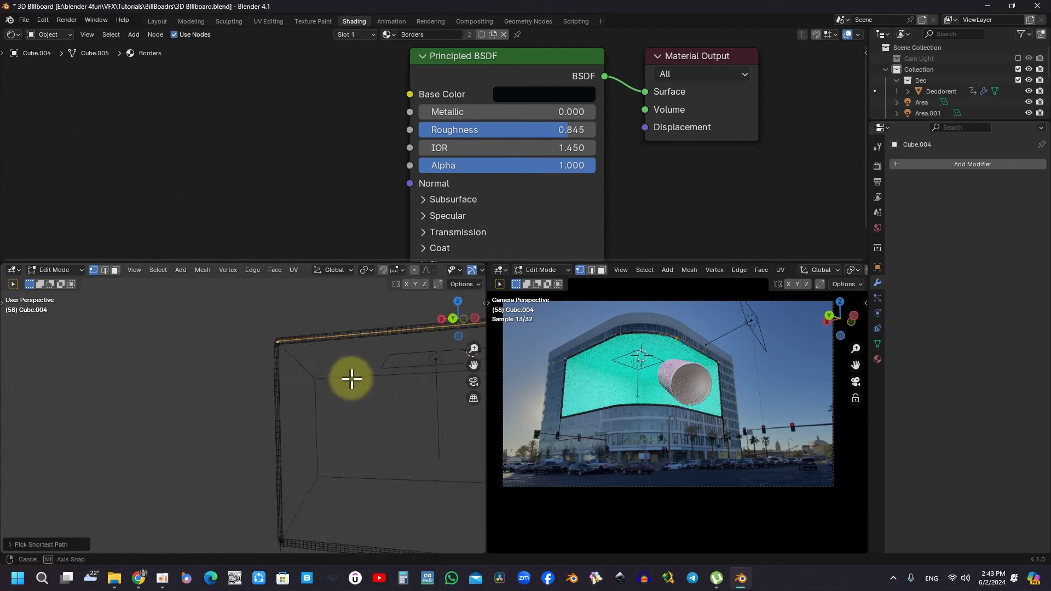
middle_click_drag(348, 375, 275, 372)
key("e")
left_click(276, 339)
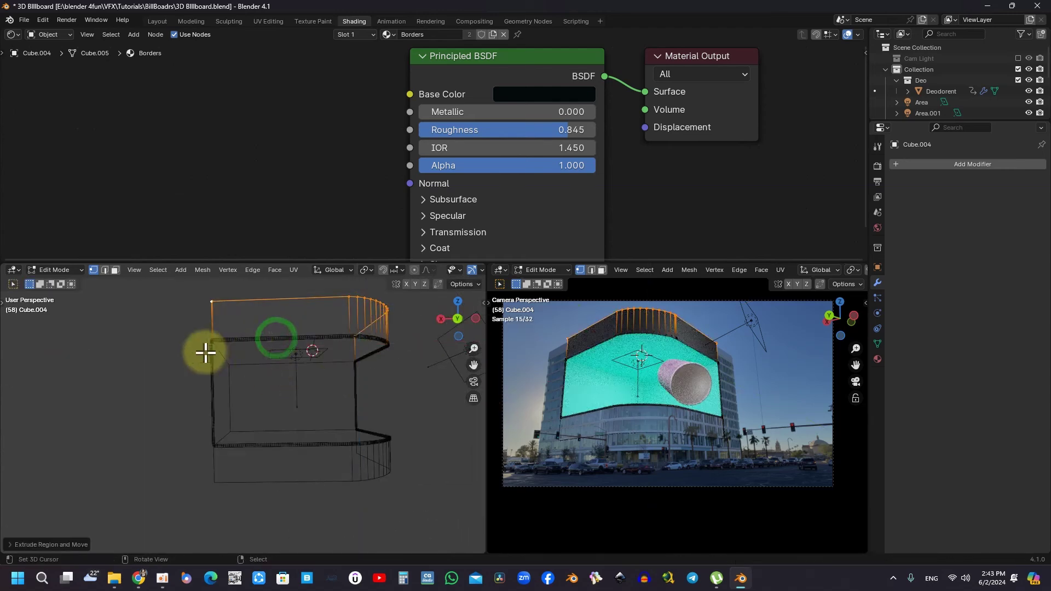
Select the vertical edge path down the corner and extrude it
middle_click_drag(207, 352, 218, 293)
left_click(219, 292)
left_click(216, 446, "ctrl")
middle_click_drag(216, 446, 288, 399)
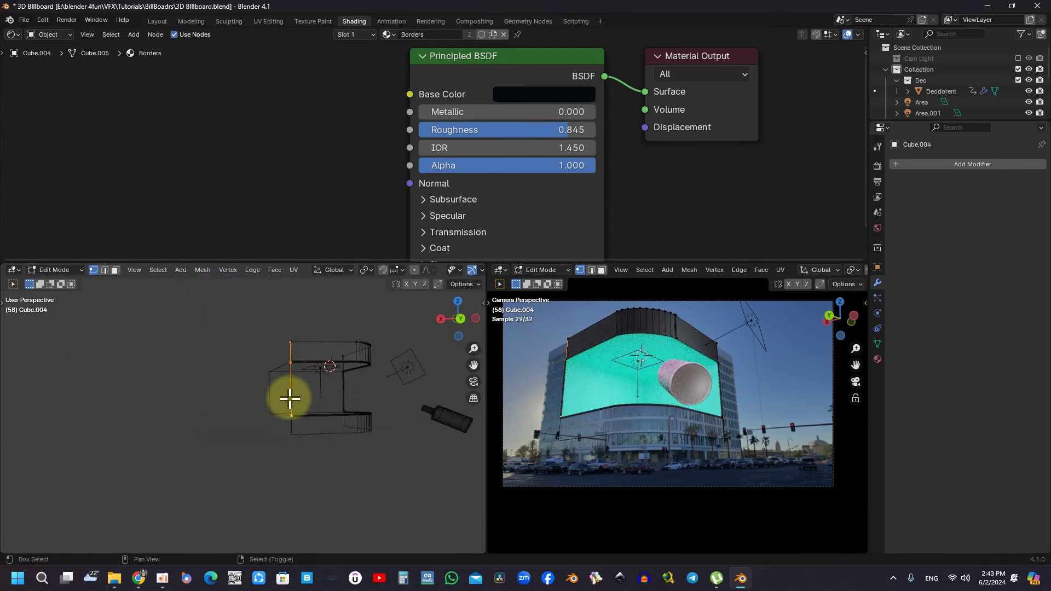
key("e")
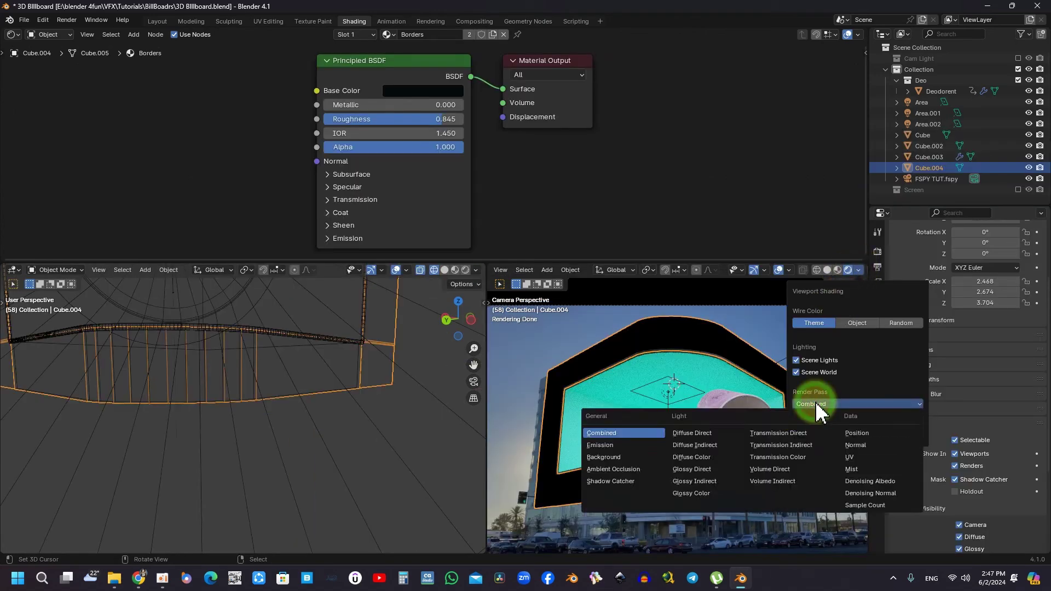
left_click(609, 481)
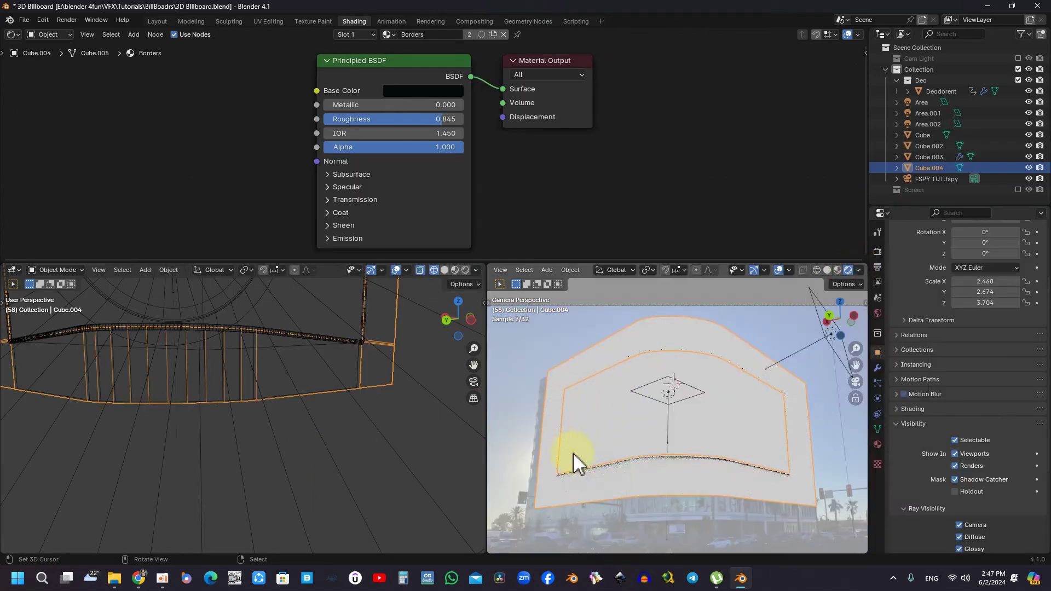
scroll(613, 471, "up", 6)
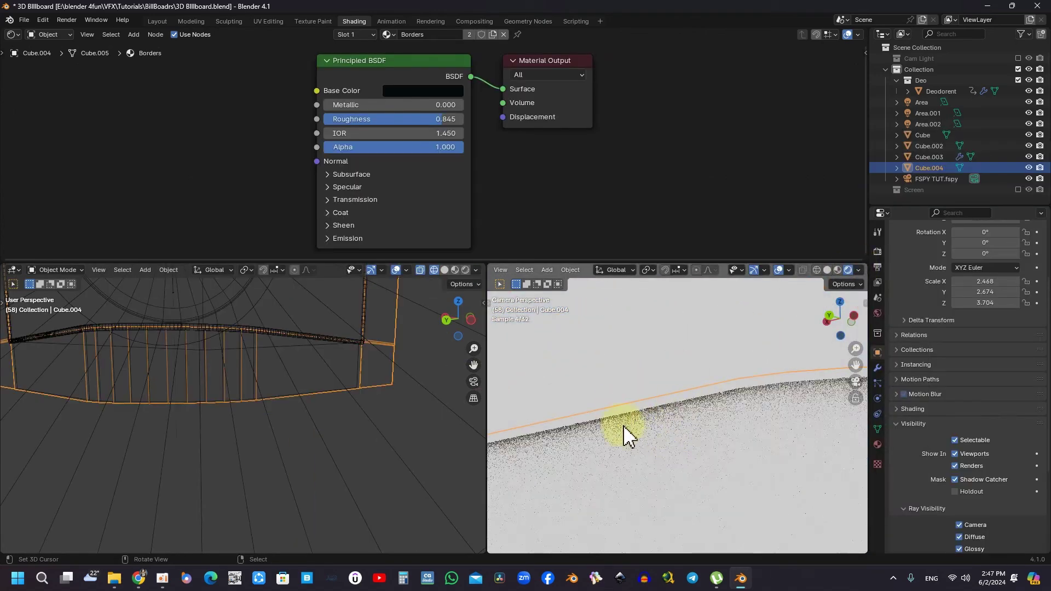
scroll(624, 429, "down", 3)
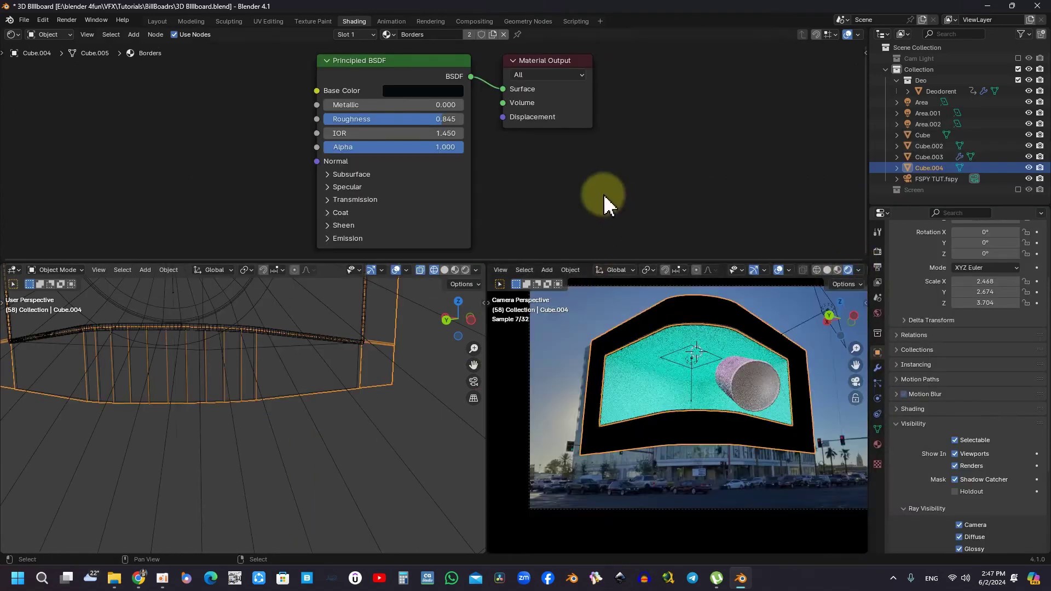
scroll(606, 202, "down", 1)
middle_click_drag(606, 202, 450, 147)
scroll(450, 146, "up", 2)
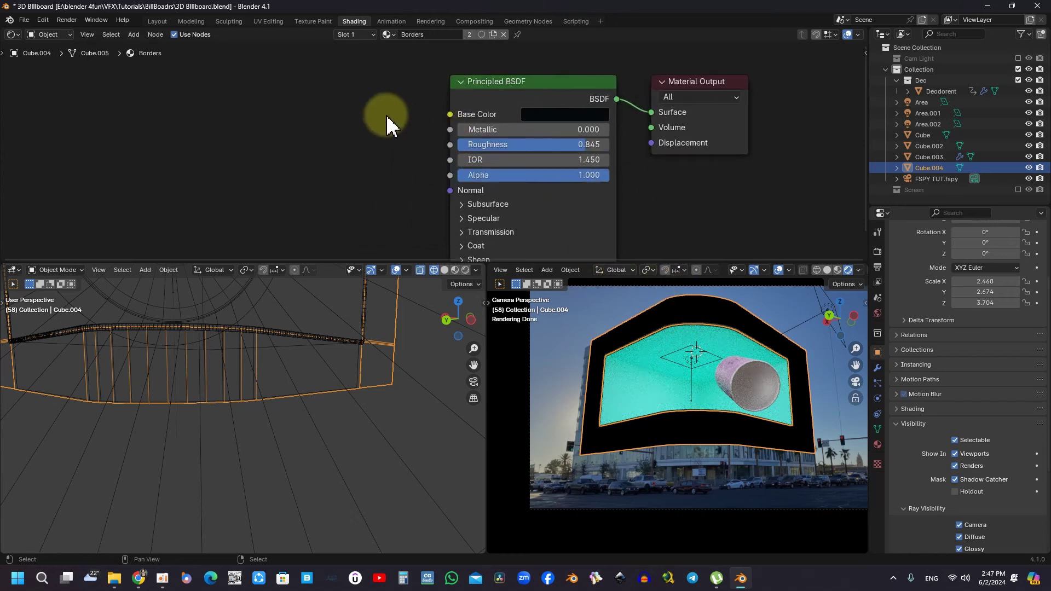
scroll(384, 137, "down", 3)
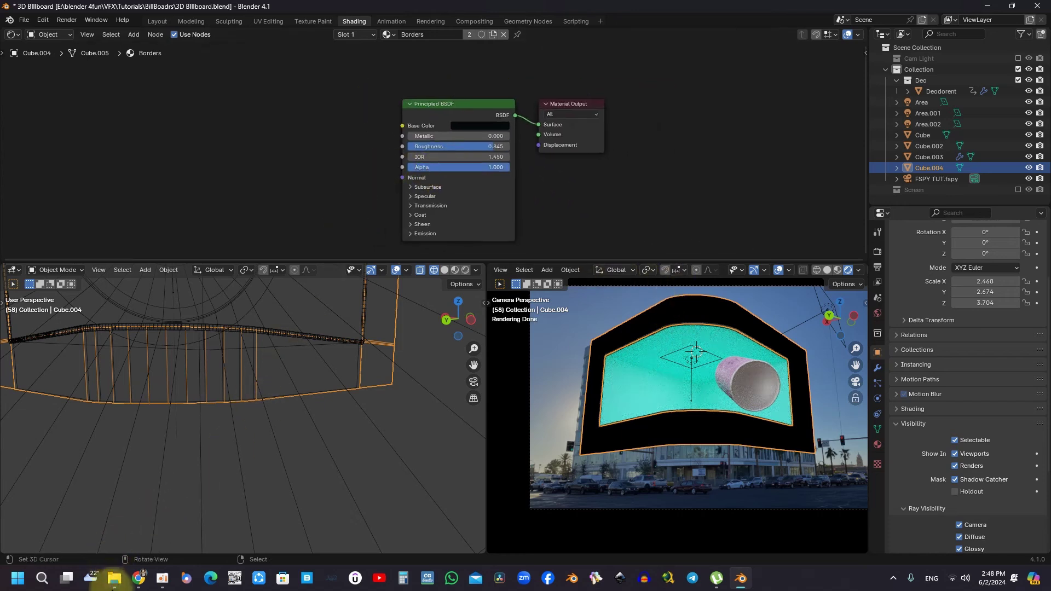
Click on the curved screen in the UV Editing viewport
left_click(353, 152)
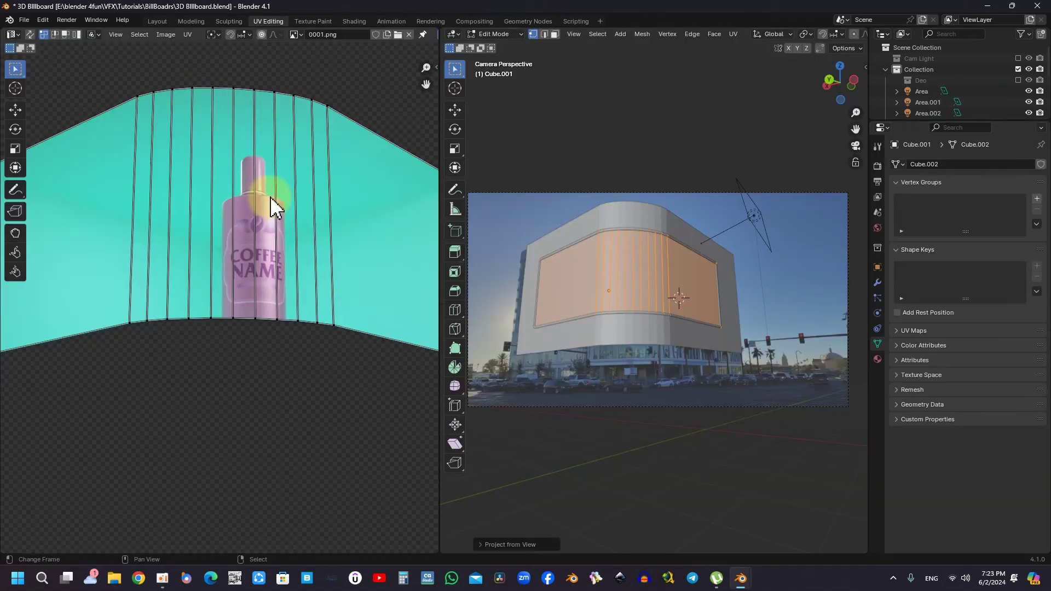
Switch to the Shading workspace and place an Image Texture node
left_click(354, 22)
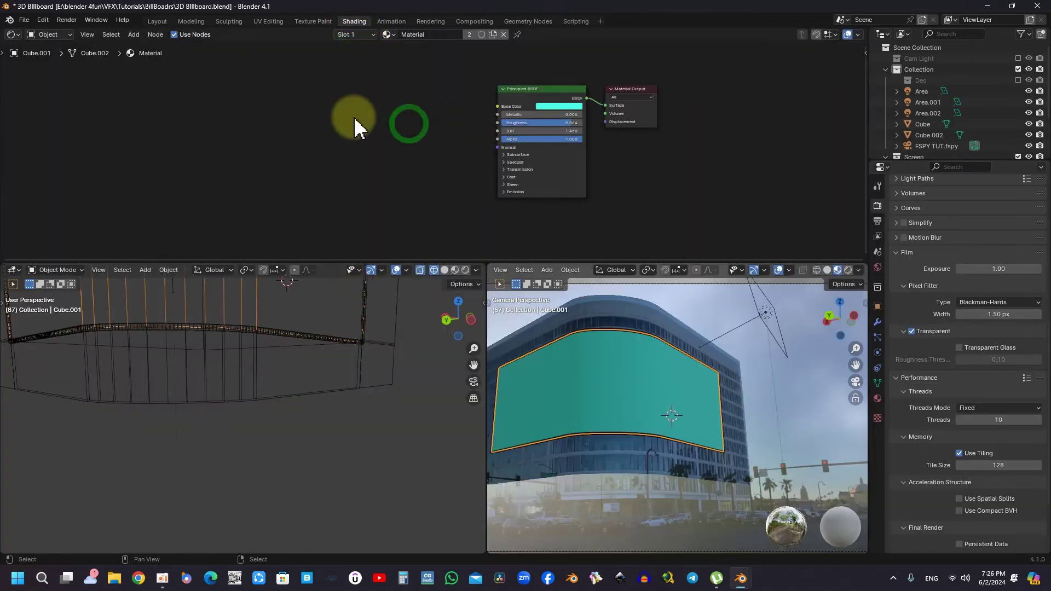
key("shift+a")
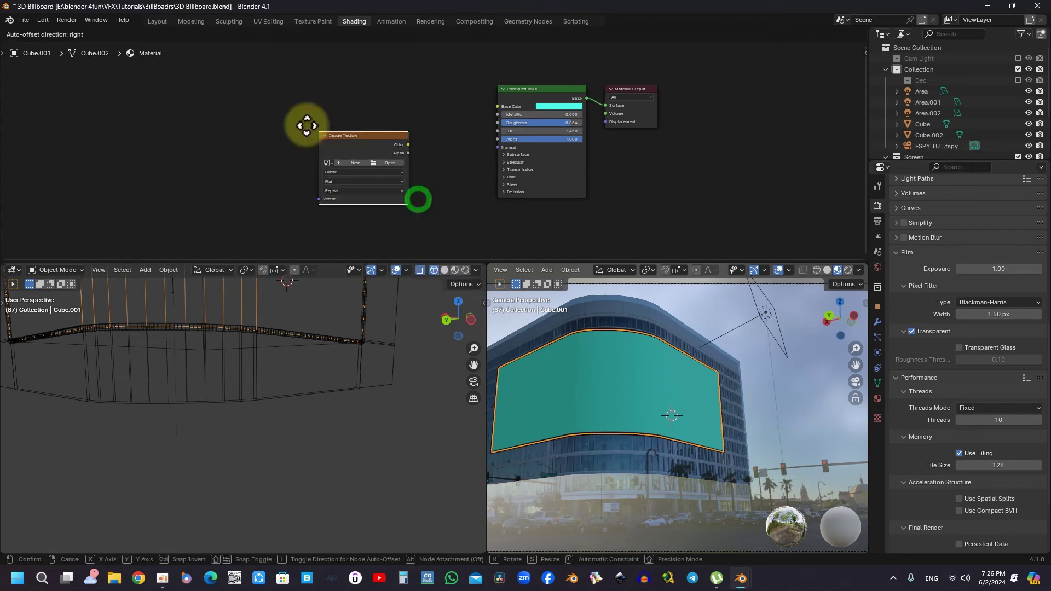
left_click(251, 96)
Load the PNG sequence from the 1 st Anim folder, then put the screen mesh in Edit Mode
left_click(335, 133)
left_click(292, 207)
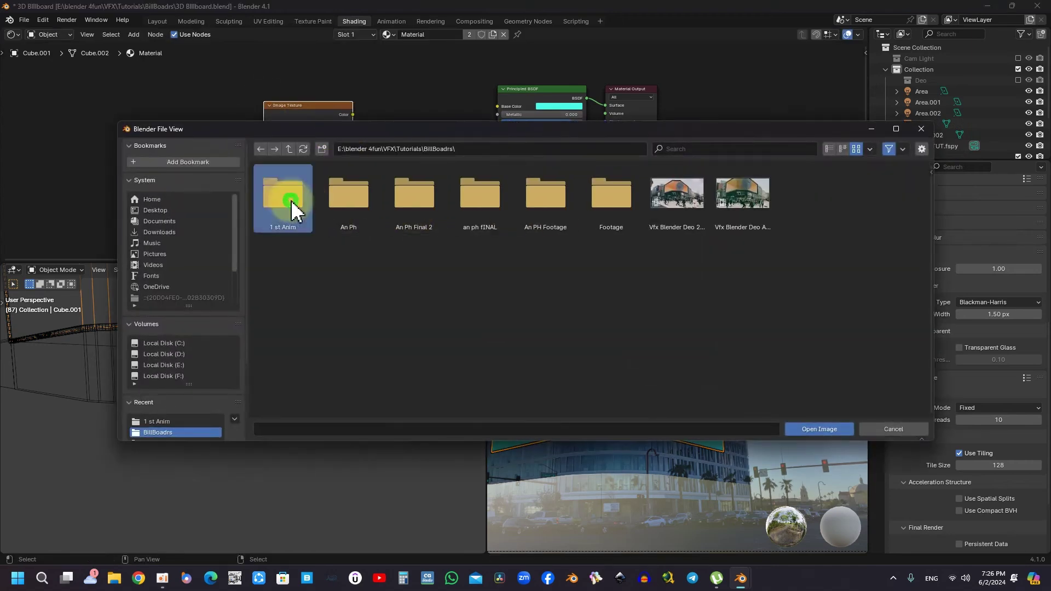
double_click(291, 207)
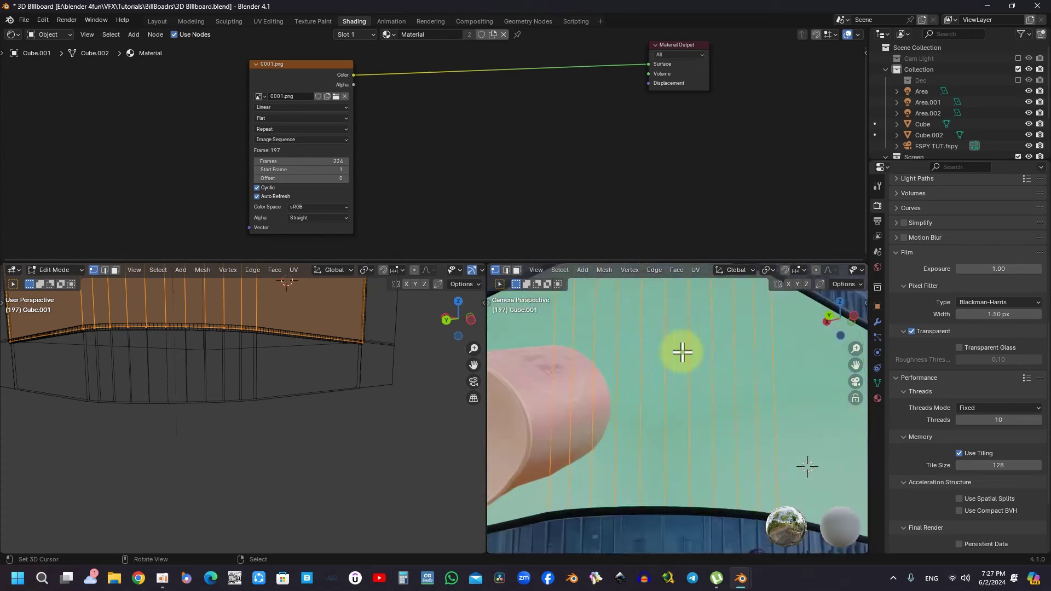
scroll(681, 345, "down", 5)
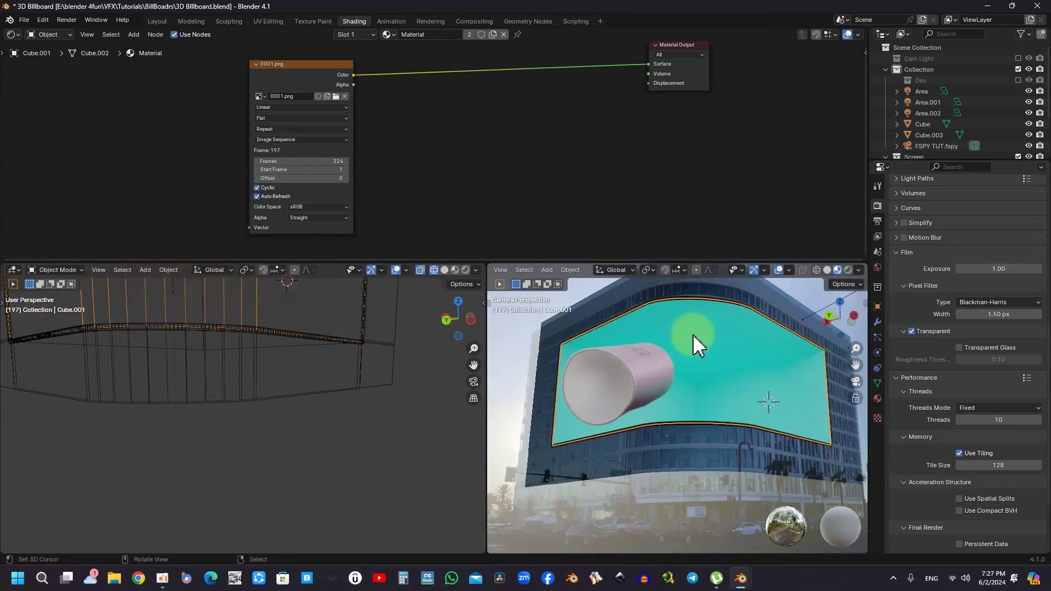
key("Tab")
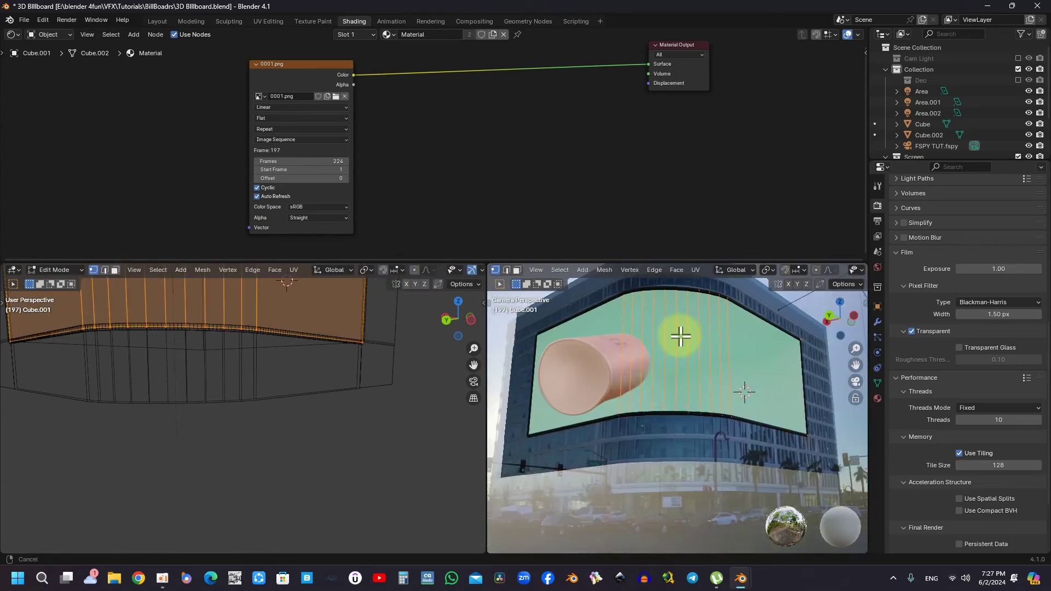
middle_click_drag(681, 336, 663, 322, "shift")
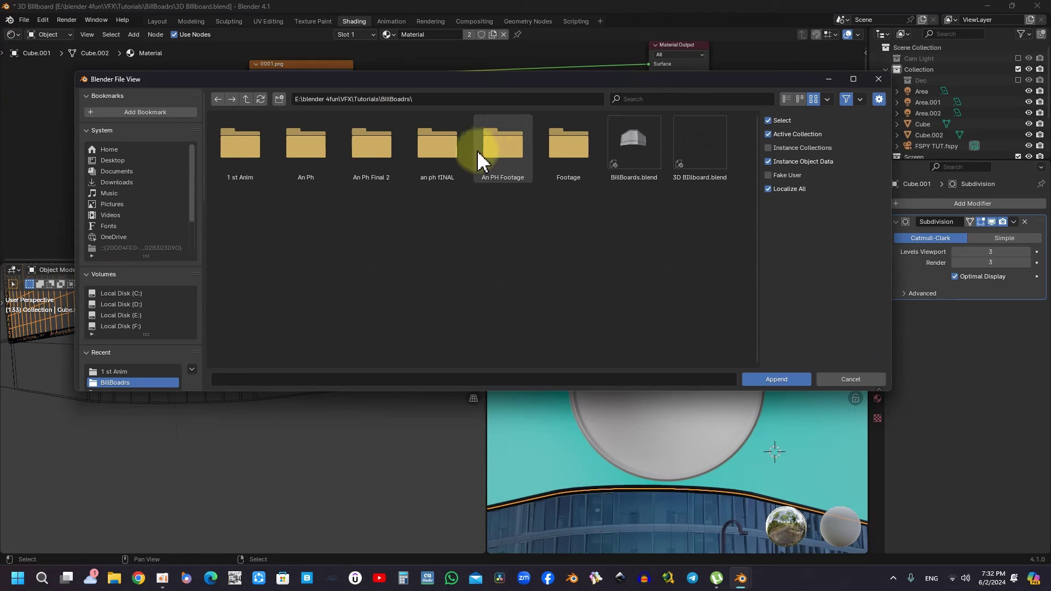
Go up to blender 4fun and open Screen Effect\Screen.blend's Material folder
left_click(246, 99)
left_click(246, 99)
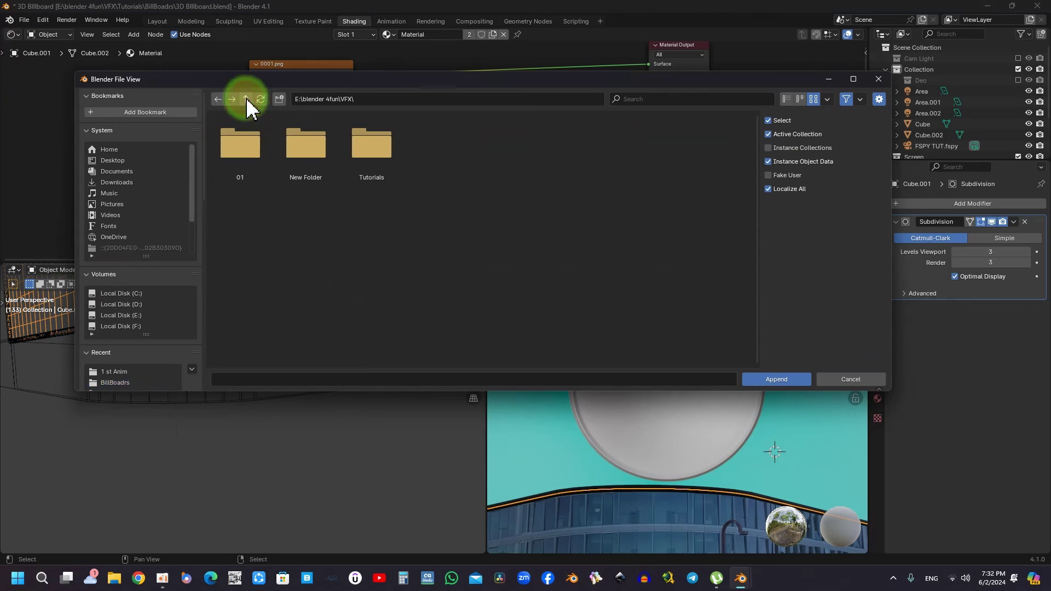
left_click(246, 99)
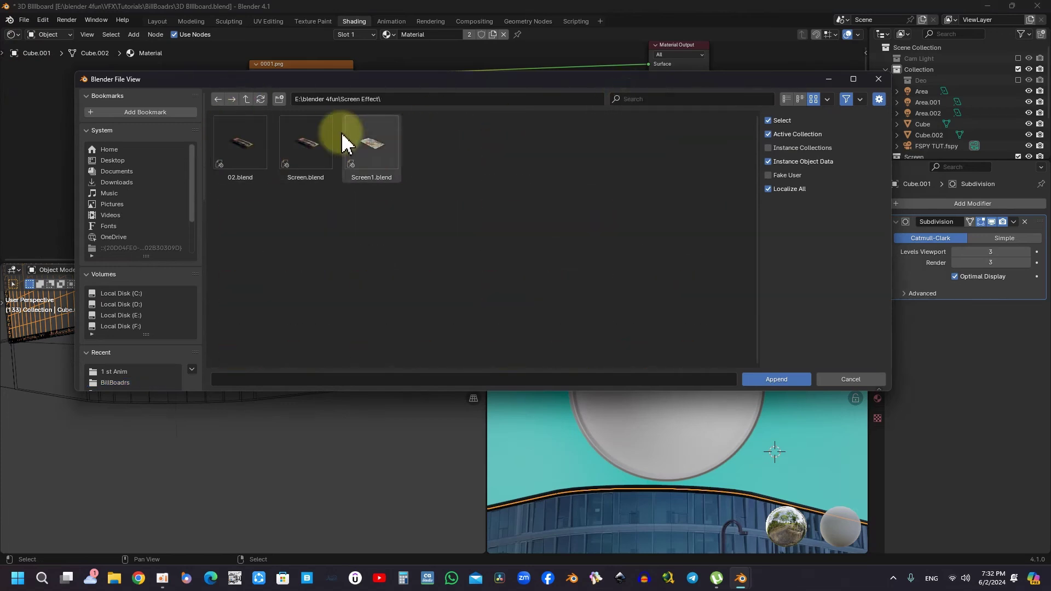
double_click(345, 141)
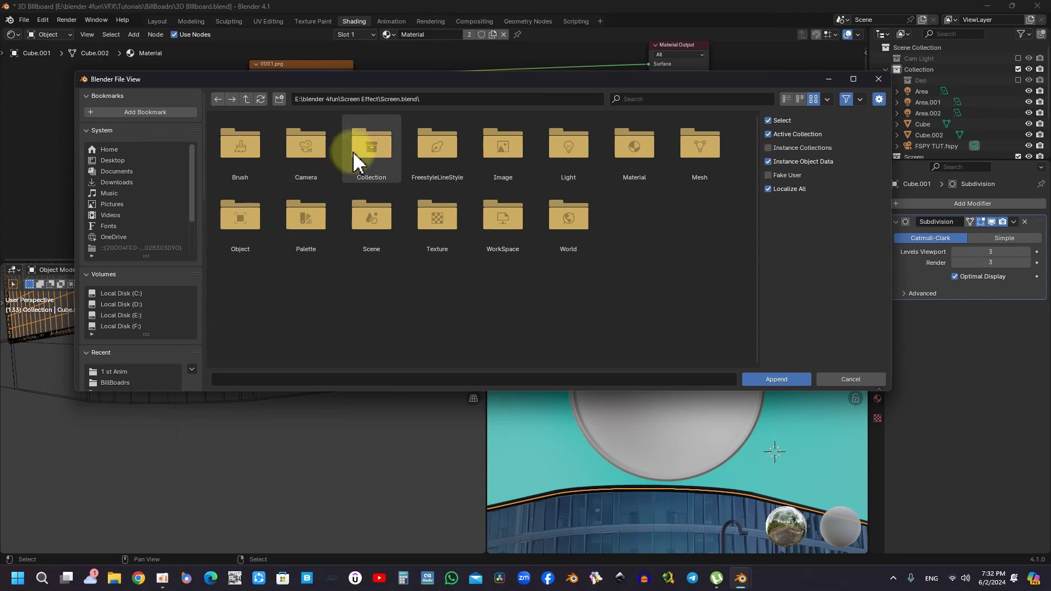
double_click(634, 145)
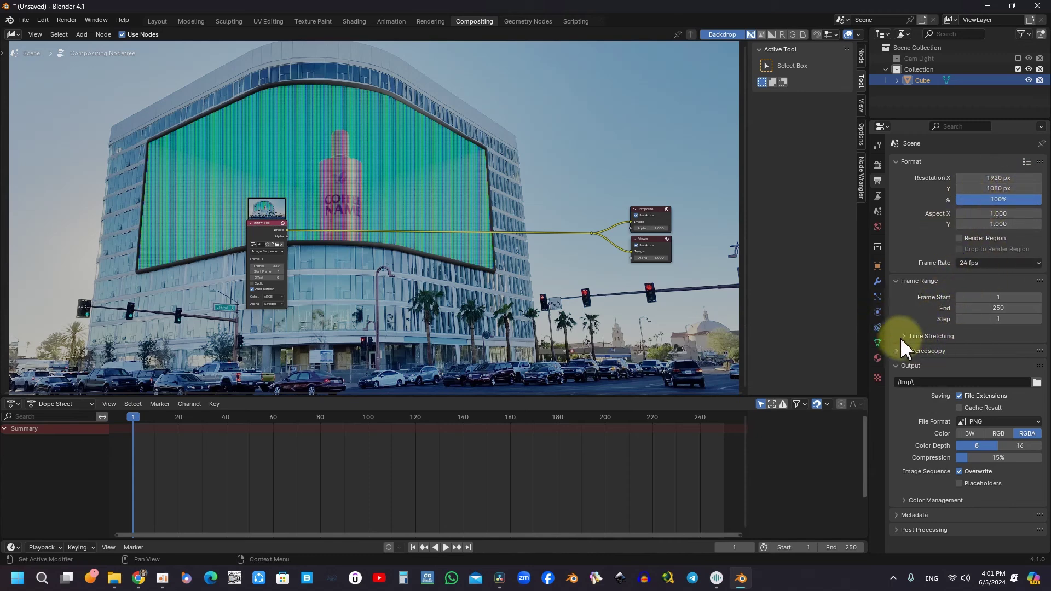
Scroll down to check the 24 fps frame rate and 1–250 frame range before rendering
scroll(628, 438, "down", 5, "ctrl")
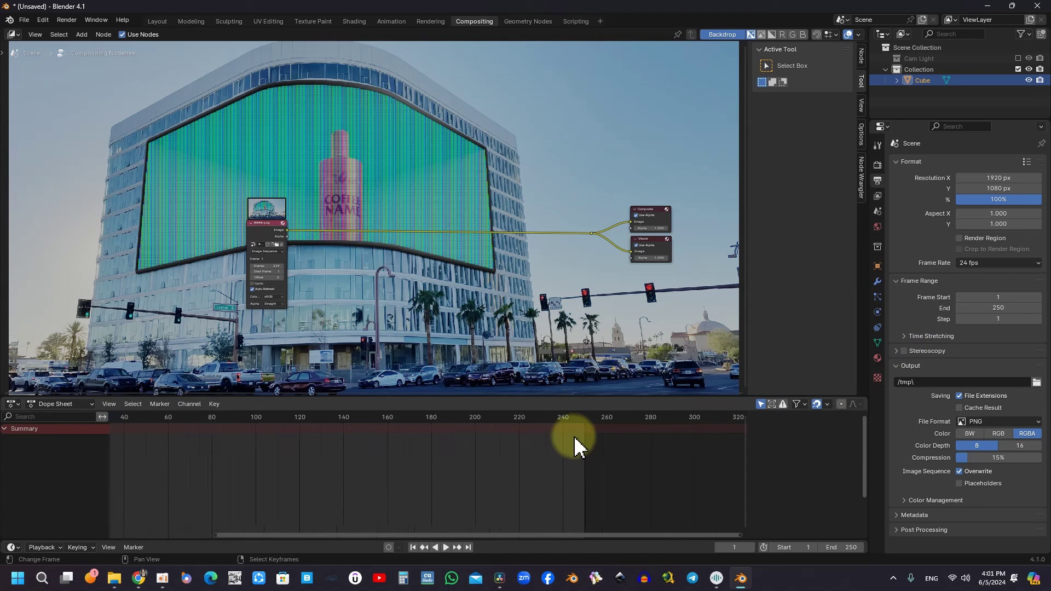
scroll(566, 422, "down", 2)
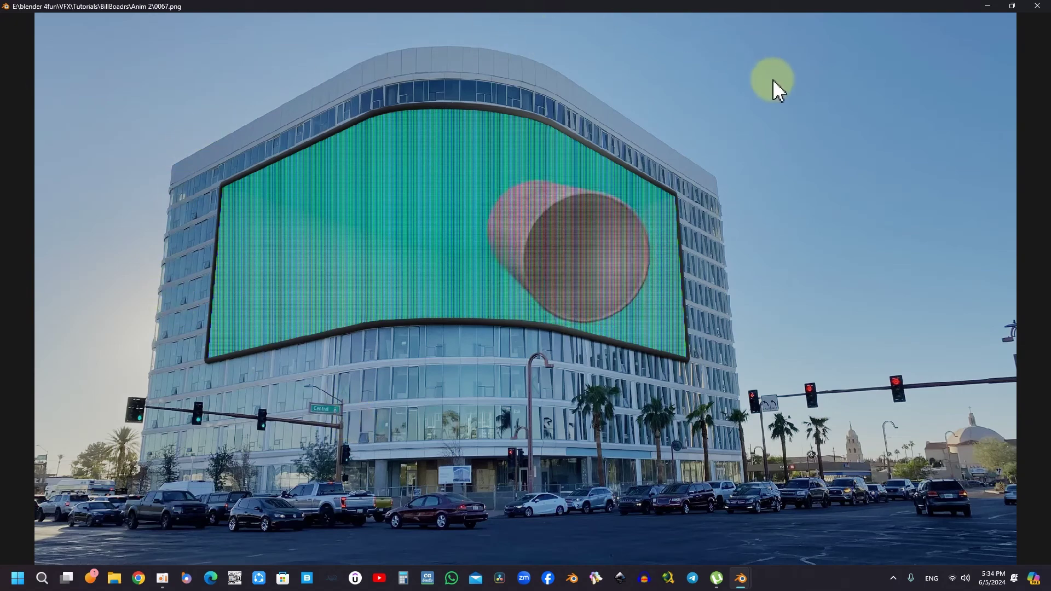
left_click(989, 6)
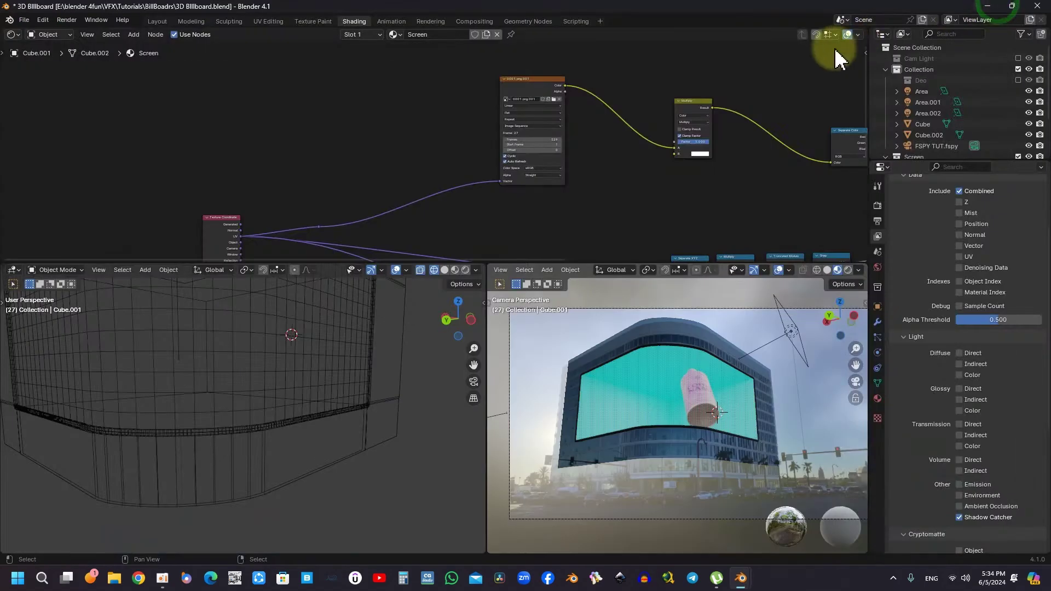